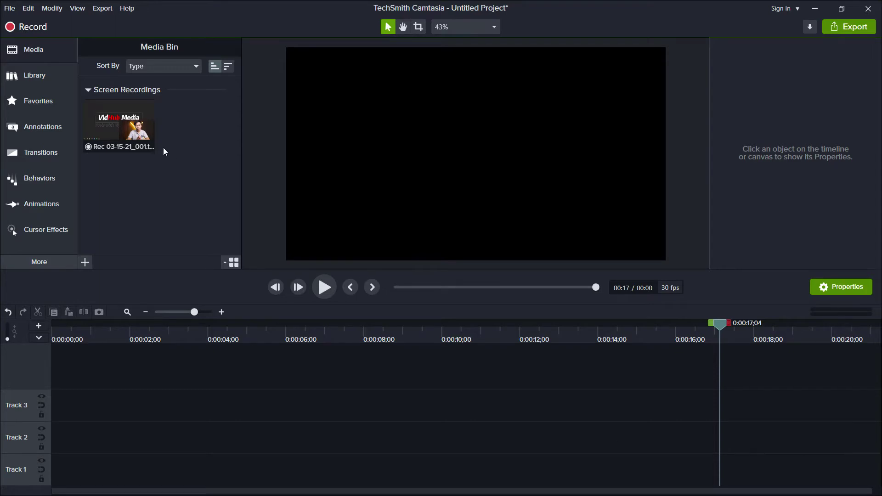
# Place the recording at the timeline start and separate its audio from the video.
pyautogui.moveTo(124, 128); pyautogui.dragTo(108, 449)
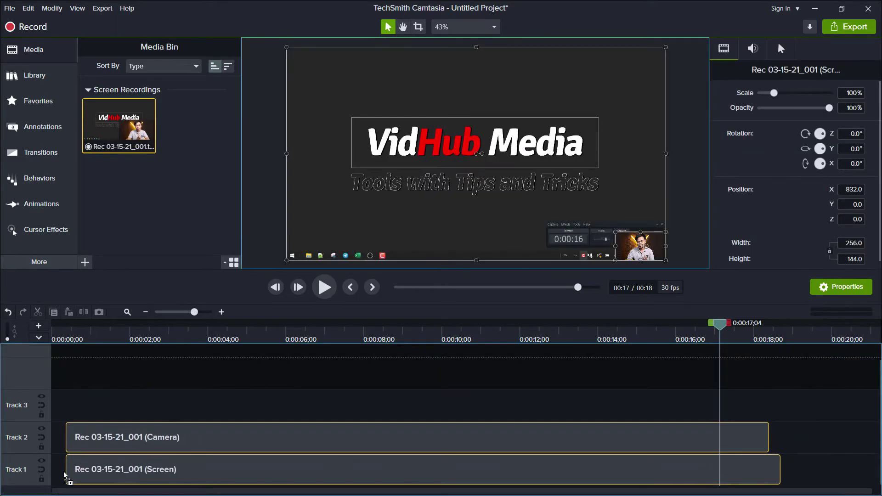
pyautogui.moveTo(67, 479); pyautogui.dragTo(54, 479)
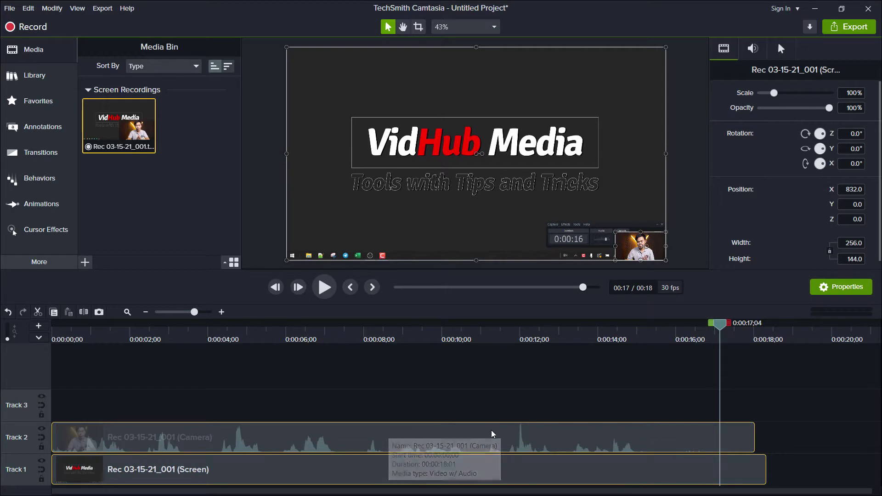
pyautogui.rightClick(319, 433)
pyautogui.click(365, 316)
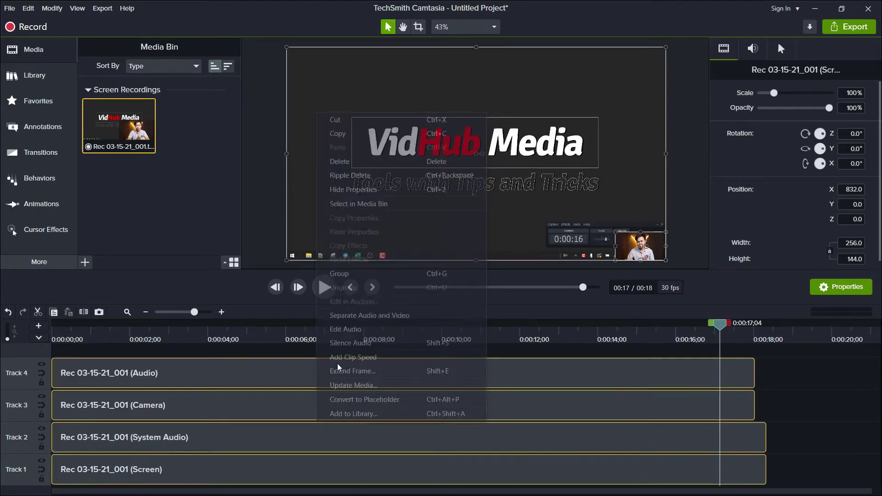
# Delete the Track 4 audio clip and the system audio clip.
pyautogui.click(346, 373)
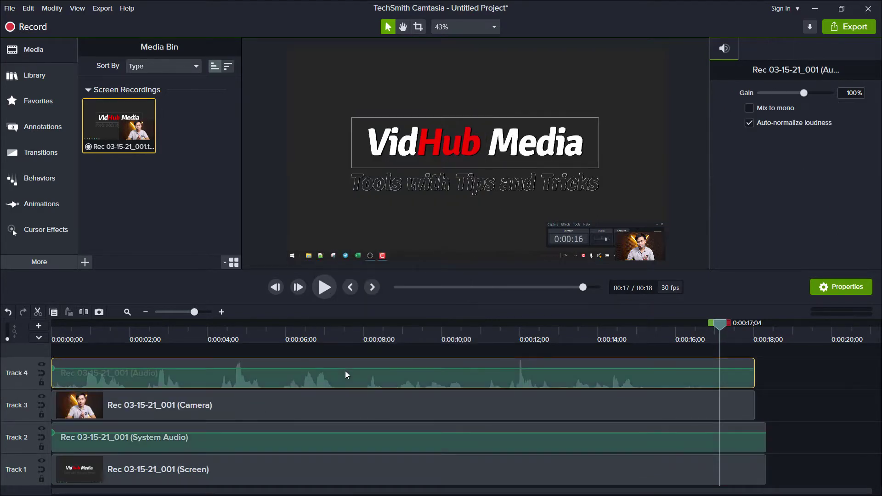
pyautogui.press('Delete')
pyautogui.click(369, 436)
pyautogui.press('Delete')
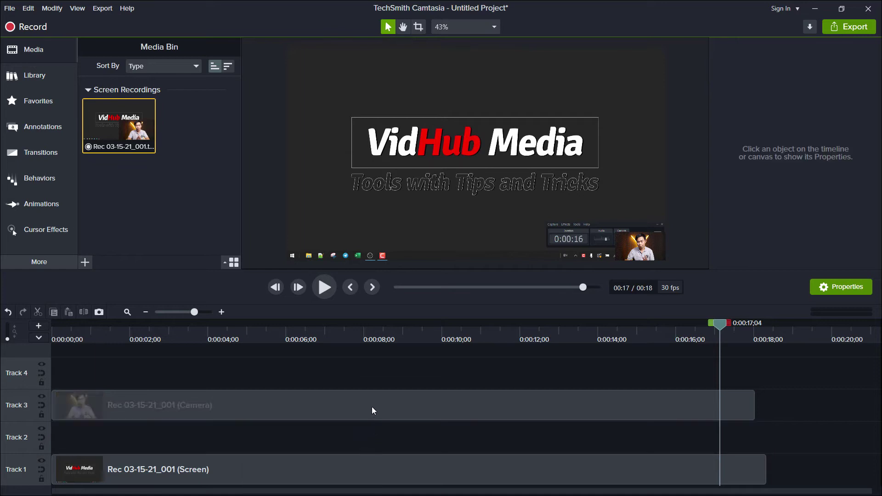
# Move the camera clip to Track 2 and enlarge its overlay at the lower right.
pyautogui.moveTo(372, 410); pyautogui.dragTo(414, 439)
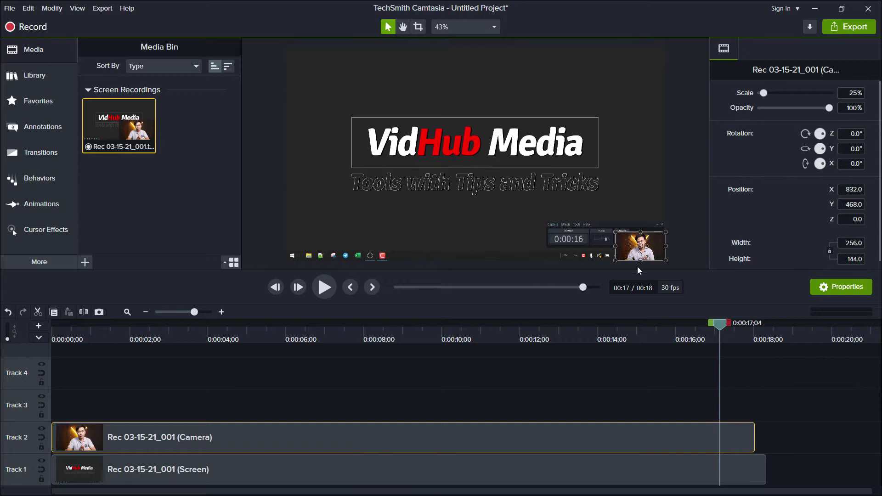
pyautogui.moveTo(614, 229); pyautogui.dragTo(495, 163)
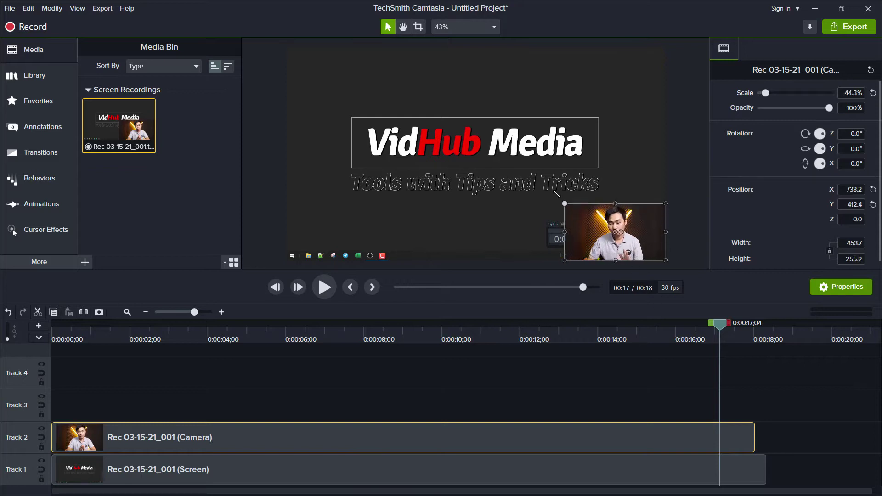
pyautogui.moveTo(599, 214)
pyautogui.mouseDown()
pyautogui.moveTo(608, 201)
pyautogui.moveTo(599, 205)
pyautogui.mouseUp()
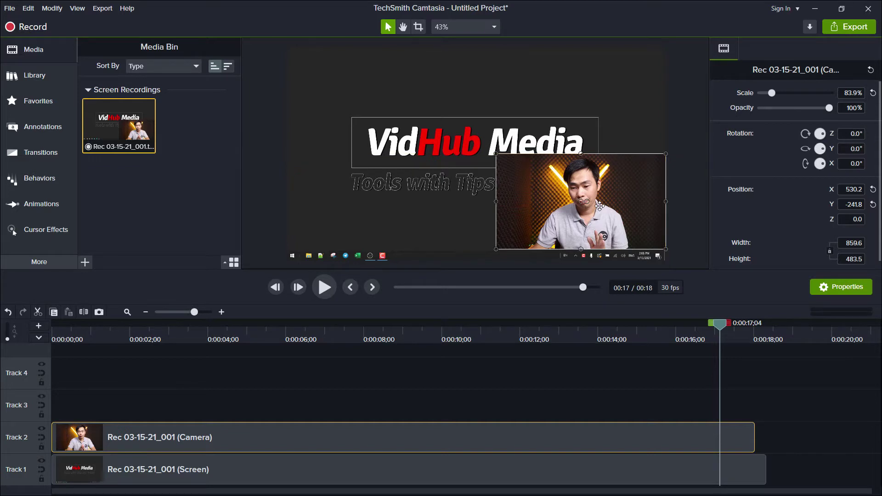
pyautogui.click(402, 365)
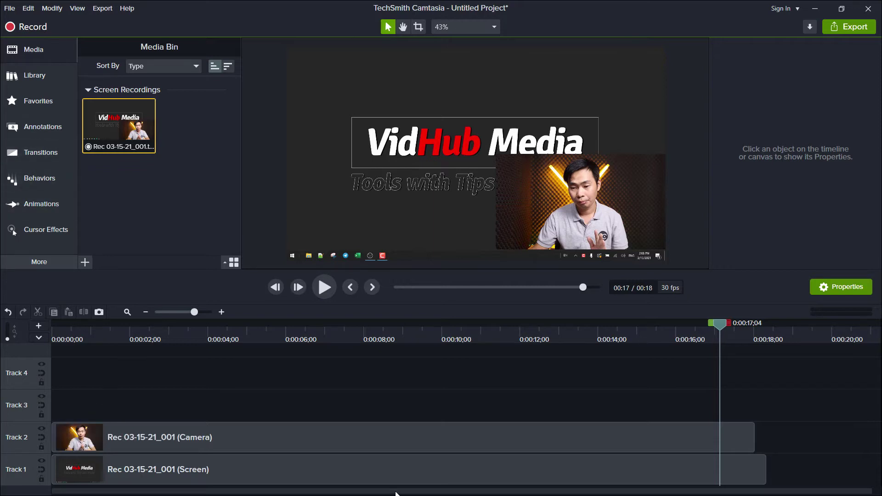
# Copy the first TubeBuddy promo paragraph from the Notepad++ notes, then return to Camtasia.
pyautogui.hotkey('alt', 'Tab')
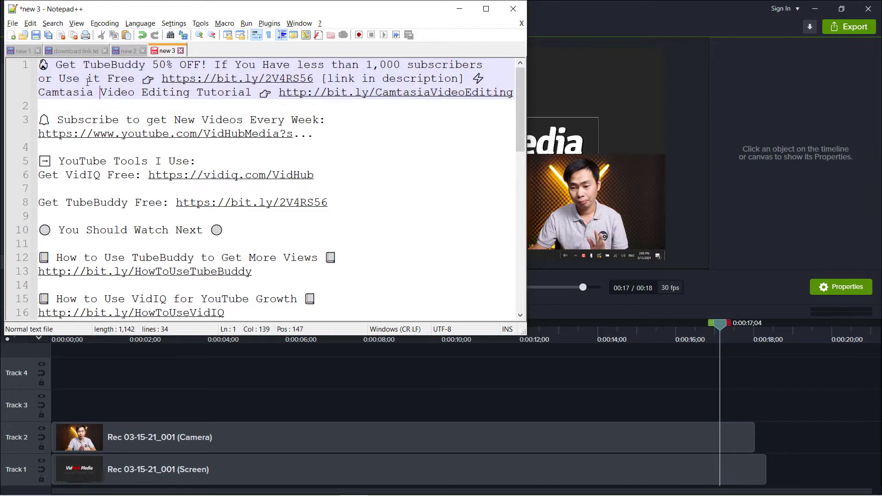
pyautogui.moveTo(40, 65); pyautogui.dragTo(517, 94)
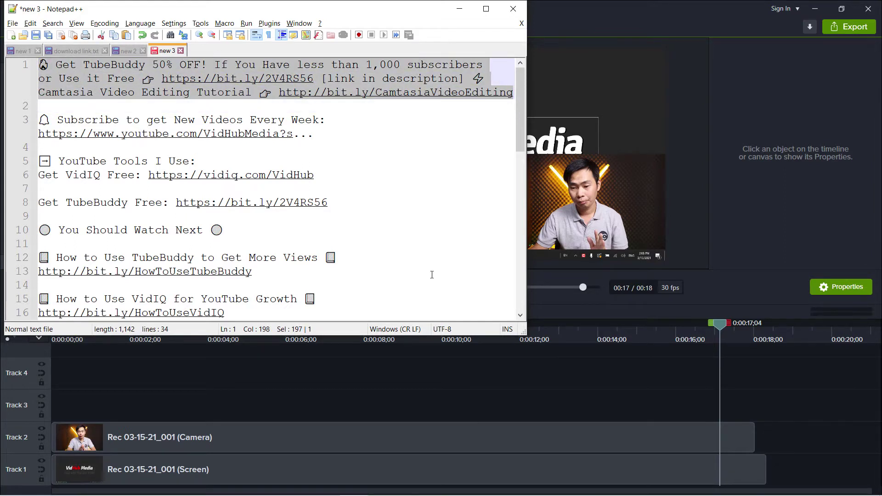
pyautogui.click(367, 380)
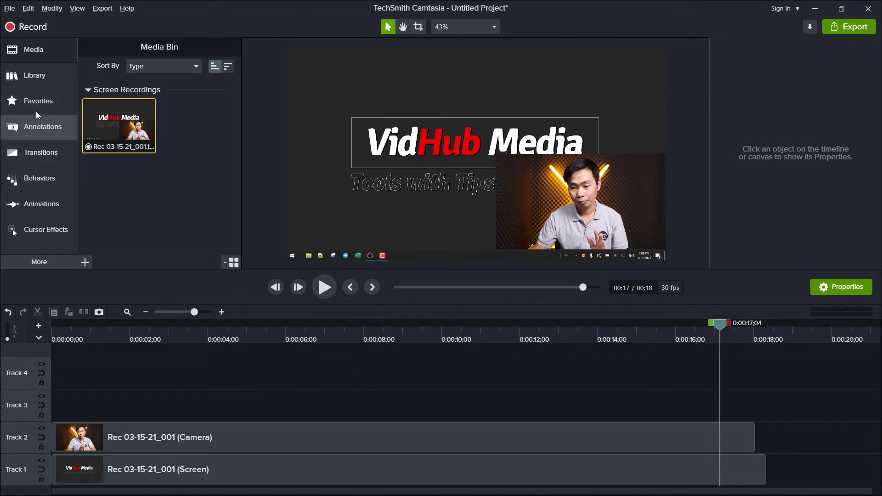
# Add a basic text callout to Track 3, extended to the video's full length.
pyautogui.click(46, 125)
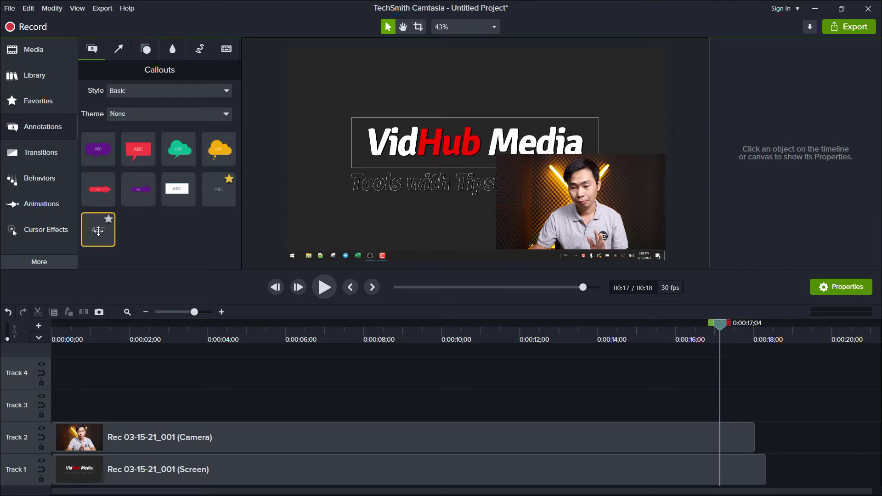
pyautogui.moveTo(97, 231)
pyautogui.mouseDown()
pyautogui.moveTo(128, 409)
pyautogui.moveTo(62, 405)
pyautogui.mouseUp()
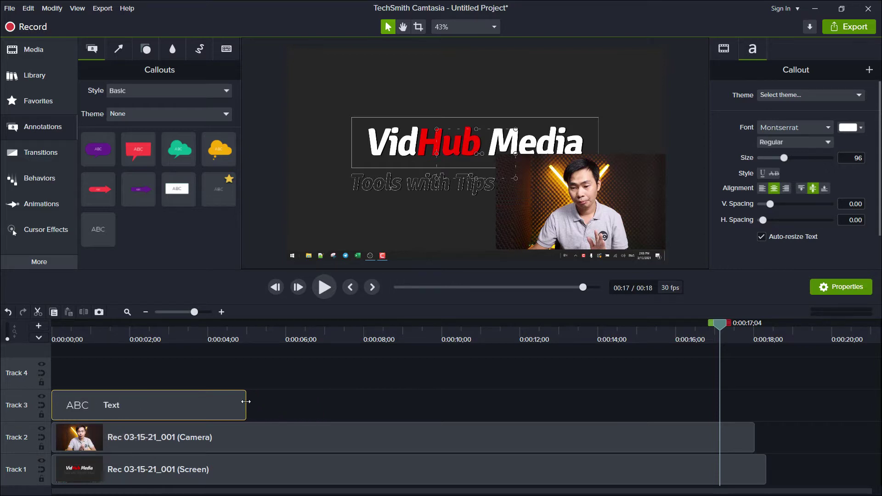
pyautogui.moveTo(246, 406); pyautogui.dragTo(756, 438)
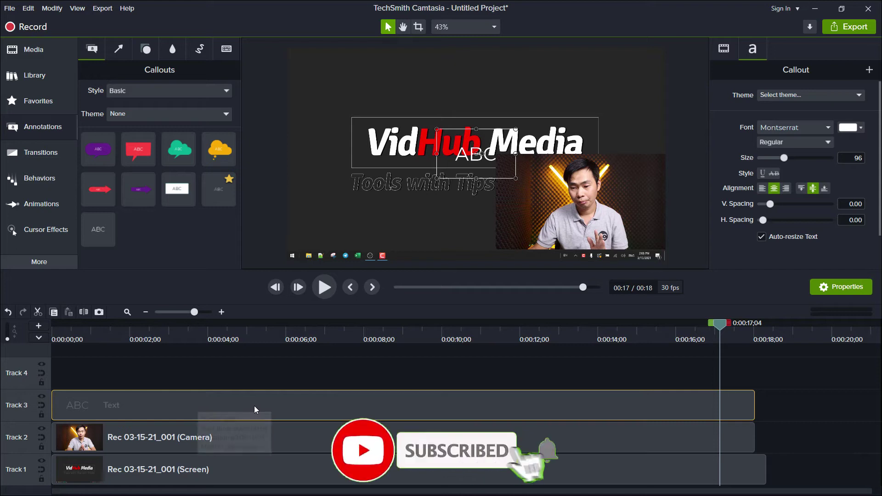
# Paste the TubeBuddy promo text into the callout and move it to the lower canvas.
pyautogui.doubleClick(473, 155)
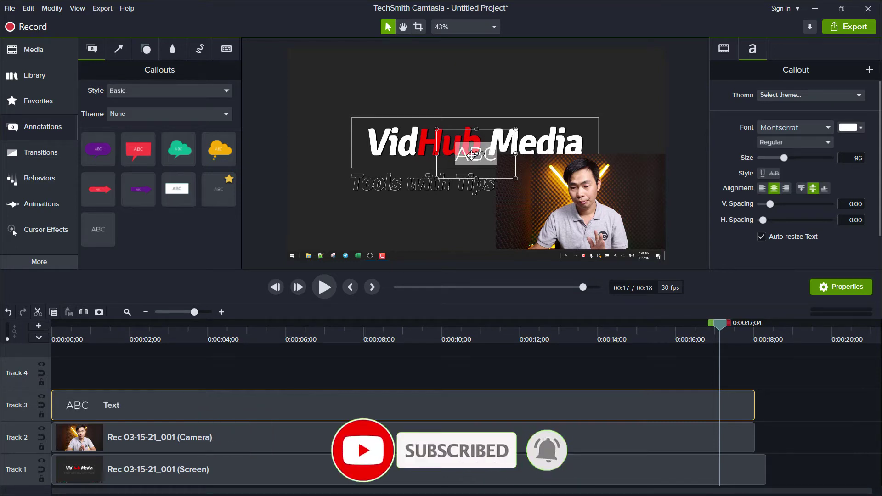
pyautogui.hotkey('ctrl', 'v')
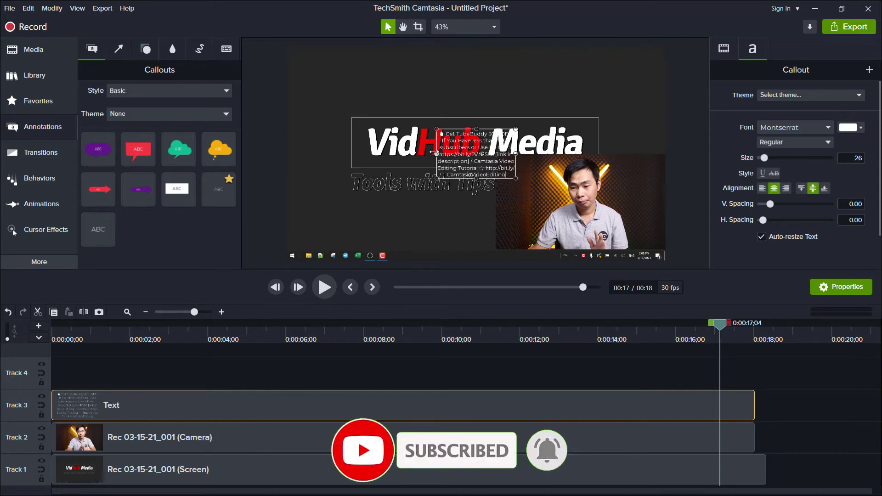
pyautogui.moveTo(434, 152); pyautogui.dragTo(409, 158)
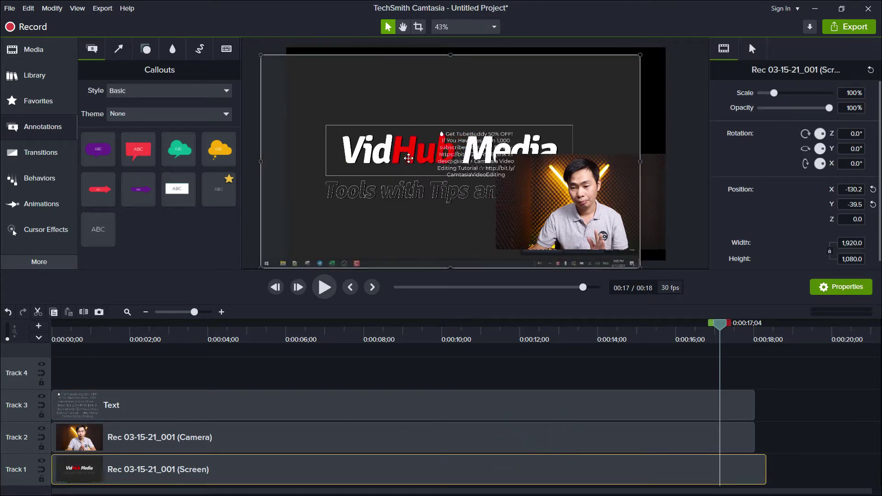
pyautogui.hotkey('ctrl', 'z')
pyautogui.moveTo(474, 159)
pyautogui.mouseDown()
pyautogui.moveTo(325, 217)
pyautogui.moveTo(666, 233)
pyautogui.mouseUp()
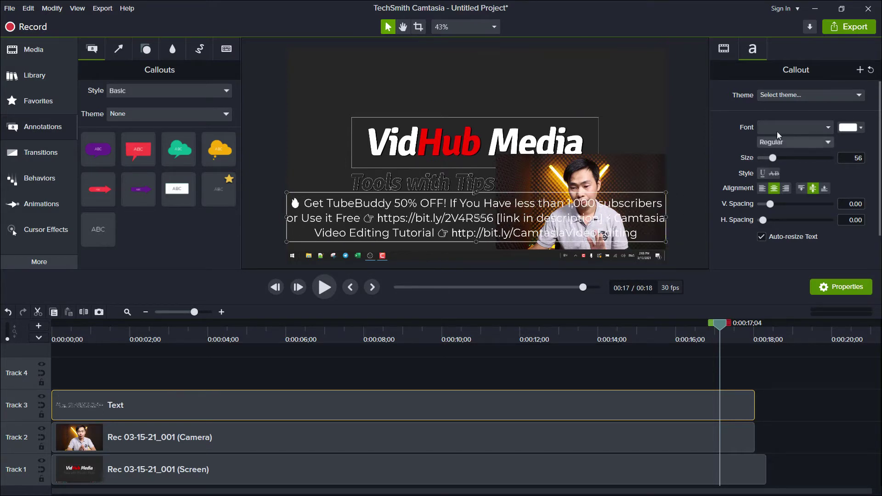
# Set the promo callout to Montserrat Bold Italic and shrink it to a thin bottom line.
pyautogui.click(830, 126)
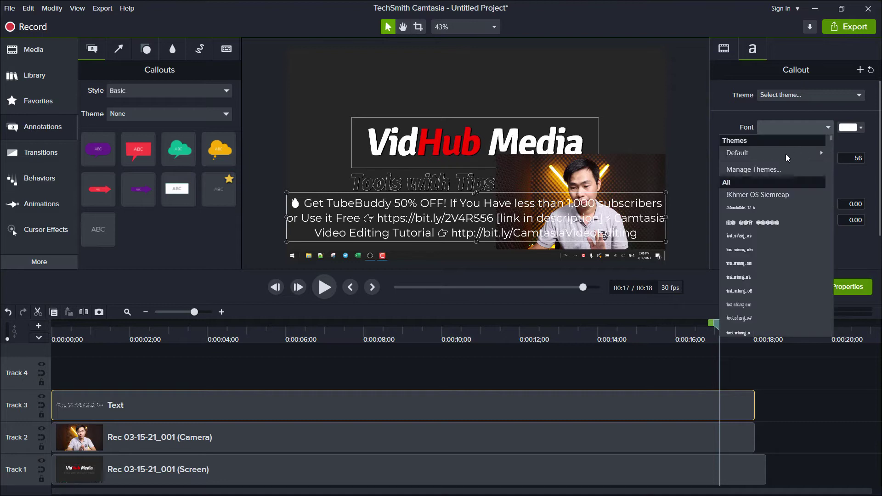
pyautogui.click(820, 152)
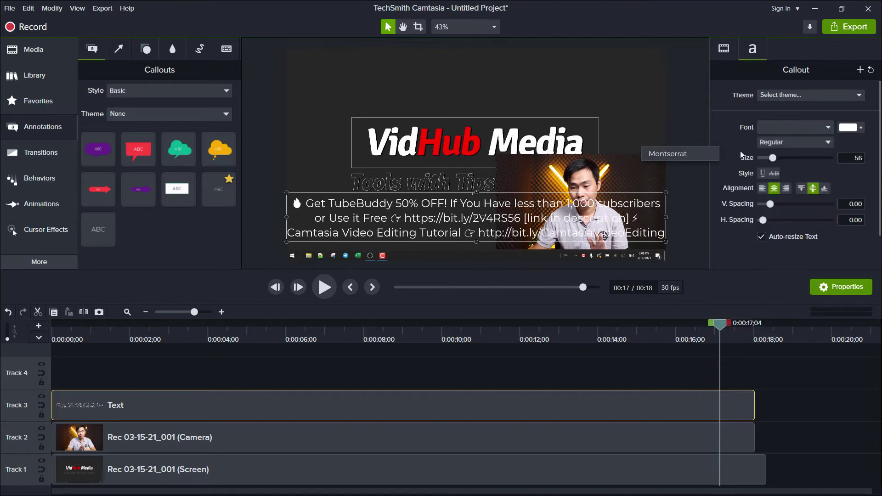
pyautogui.click(794, 143)
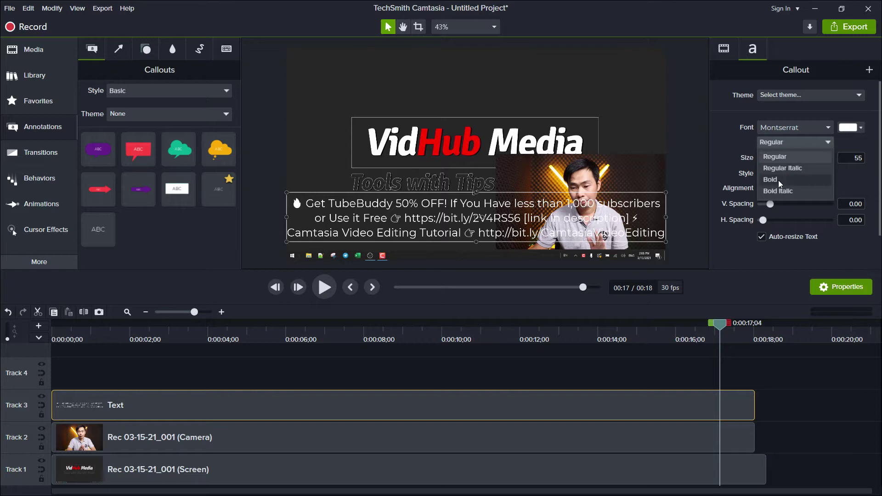
pyautogui.click(778, 179)
pyautogui.click(801, 143)
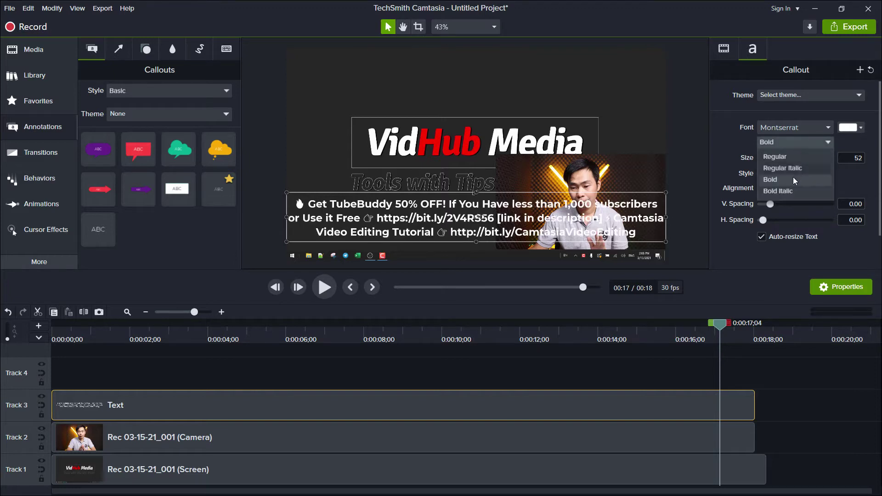
pyautogui.click(789, 191)
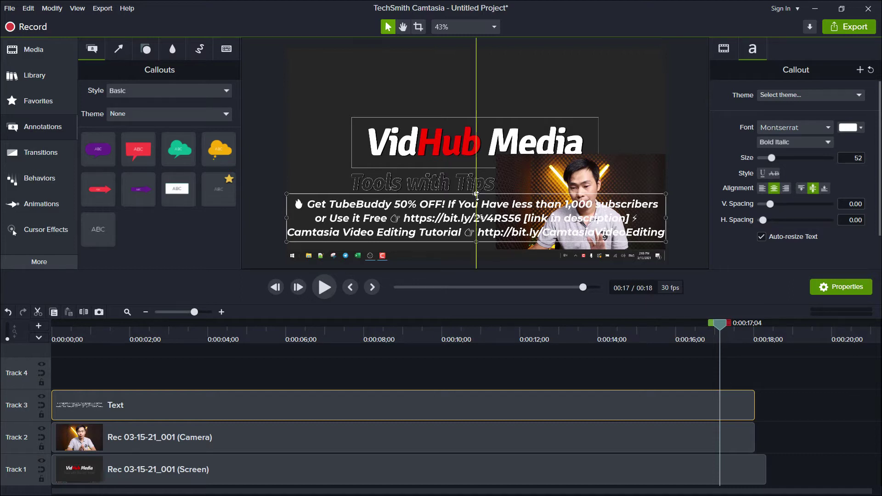
pyautogui.moveTo(476, 193)
pyautogui.mouseDown()
pyautogui.moveTo(486, 237)
pyautogui.moveTo(508, 258)
pyautogui.mouseUp()
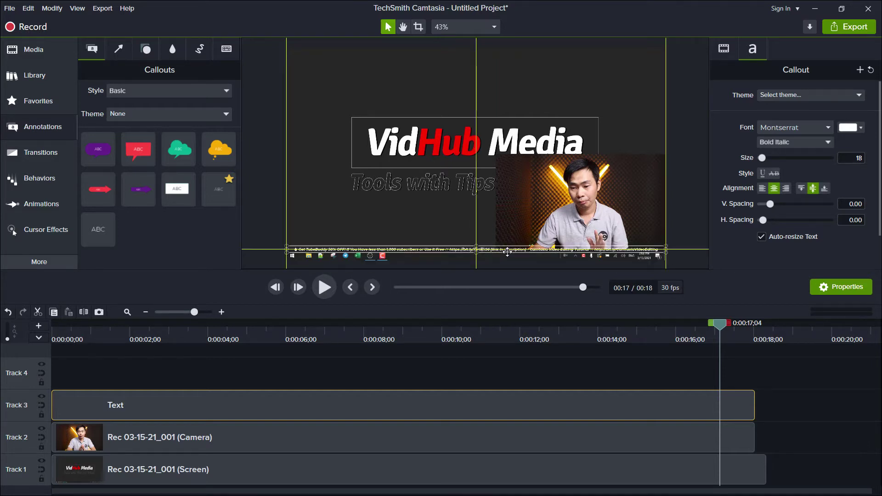
pyautogui.moveTo(507, 257); pyautogui.dragTo(507, 257)
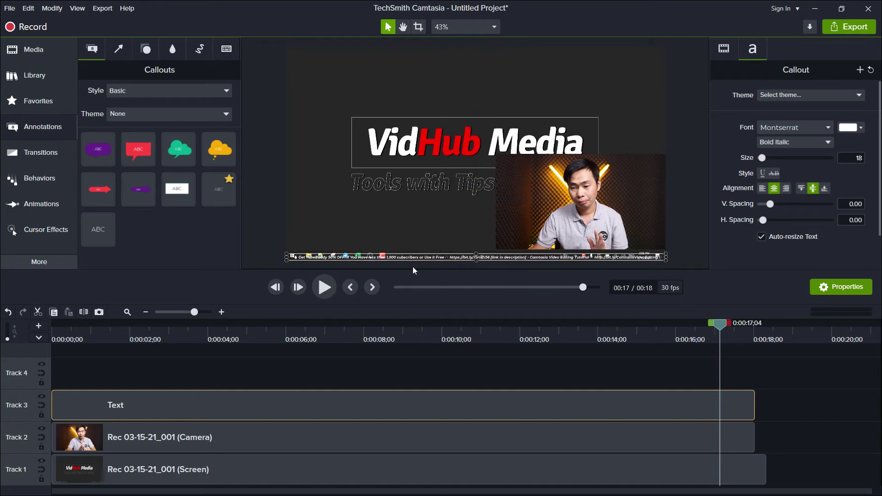
# Enlarge the promo text and drag it to rest just above the recording's taskbar.
pyautogui.moveTo(413, 269); pyautogui.dragTo(409, 316)
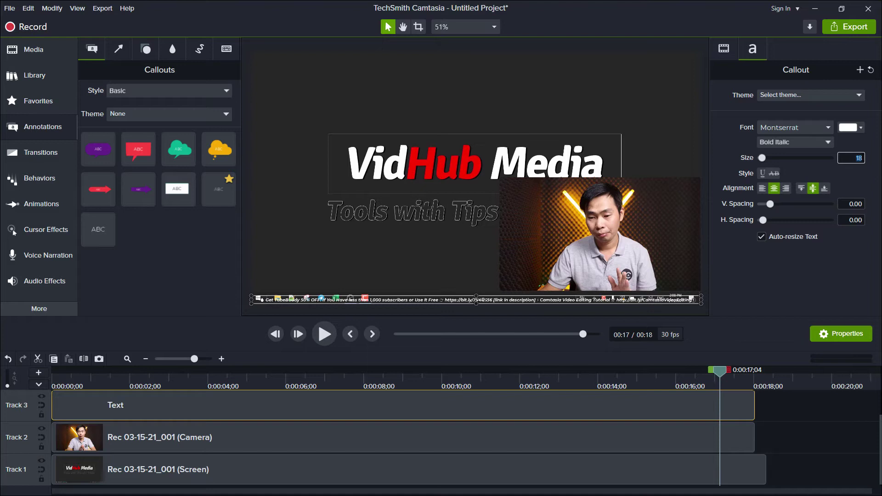
pyautogui.write('50')
pyautogui.press('Return')
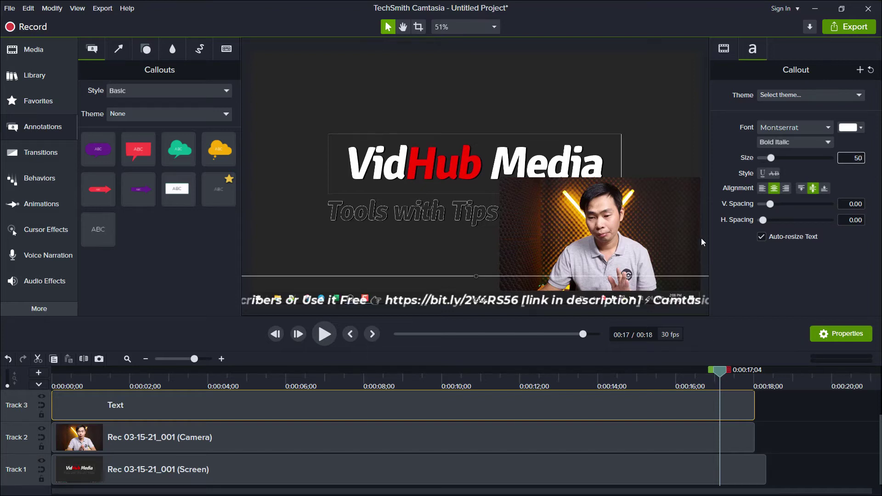
pyautogui.moveTo(567, 302); pyautogui.dragTo(643, 293)
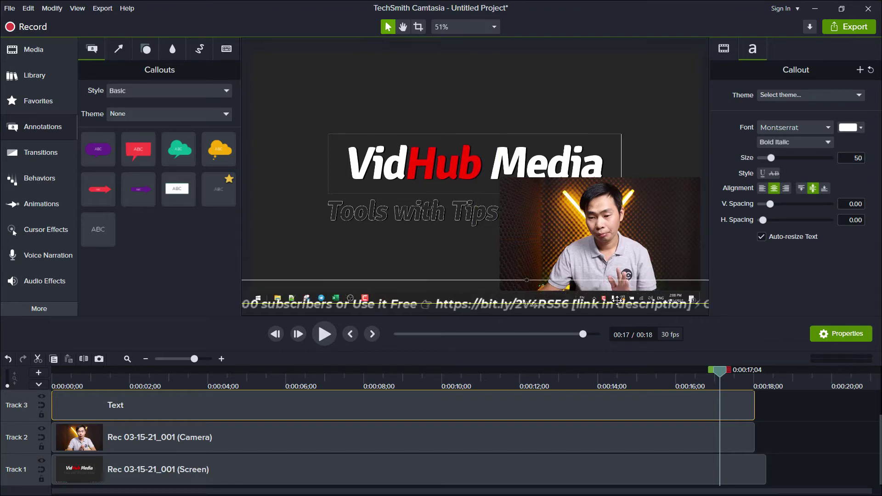
pyautogui.moveTo(490, 301); pyautogui.dragTo(496, 300)
pyautogui.moveTo(438, 291); pyautogui.dragTo(503, 293)
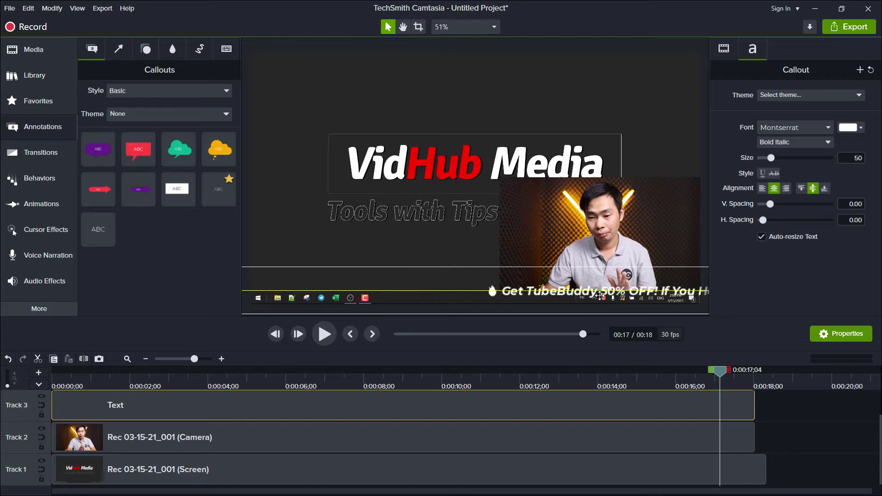
pyautogui.moveTo(505, 292)
pyautogui.mouseDown()
pyautogui.moveTo(517, 297)
pyautogui.moveTo(392, 253)
pyautogui.mouseUp()
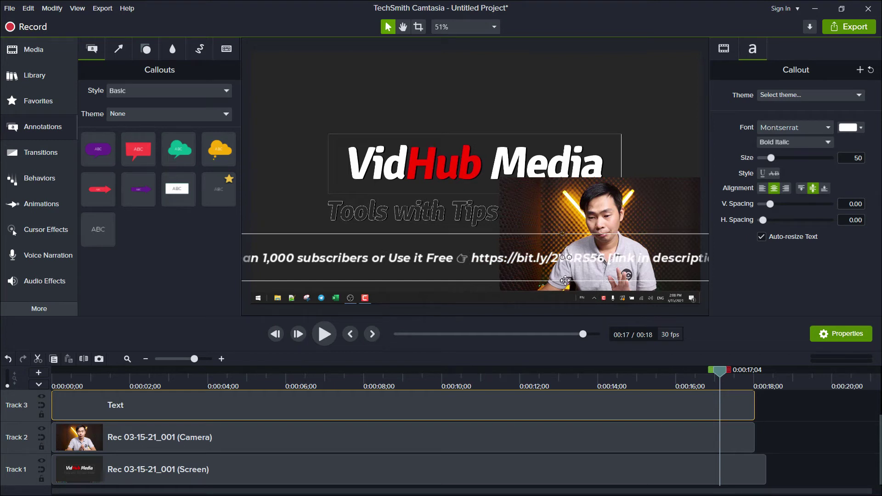
pyautogui.moveTo(510, 263); pyautogui.dragTo(511, 285)
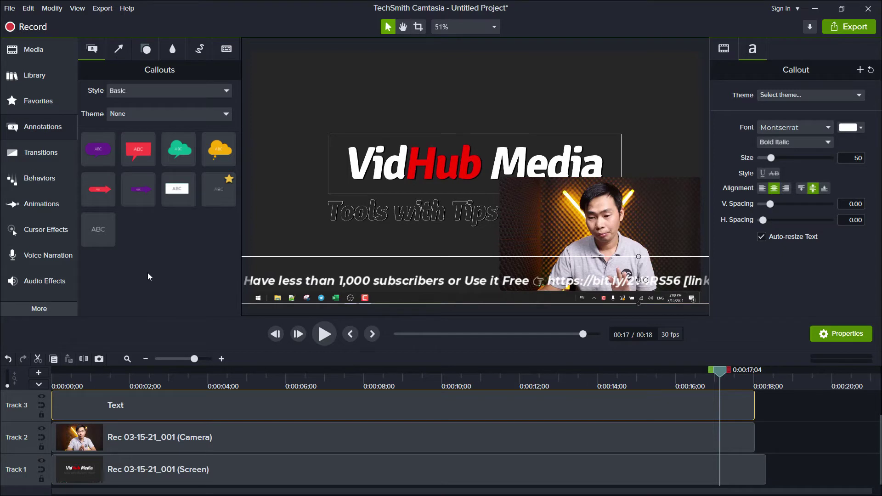
# Add a white rectangle on its own track below the text, lasting the whole video.
pyautogui.click(146, 49)
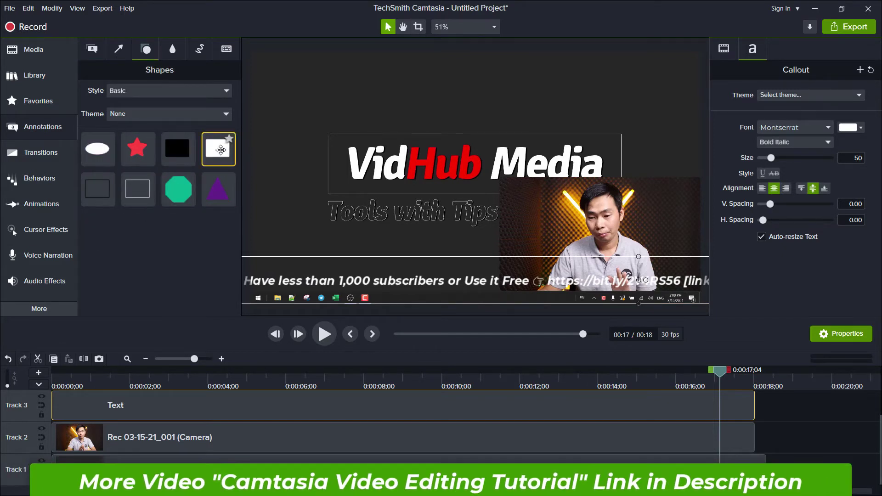
pyautogui.moveTo(218, 189)
pyautogui.mouseDown()
pyautogui.moveTo(255, 381)
pyautogui.moveTo(769, 398)
pyautogui.mouseUp()
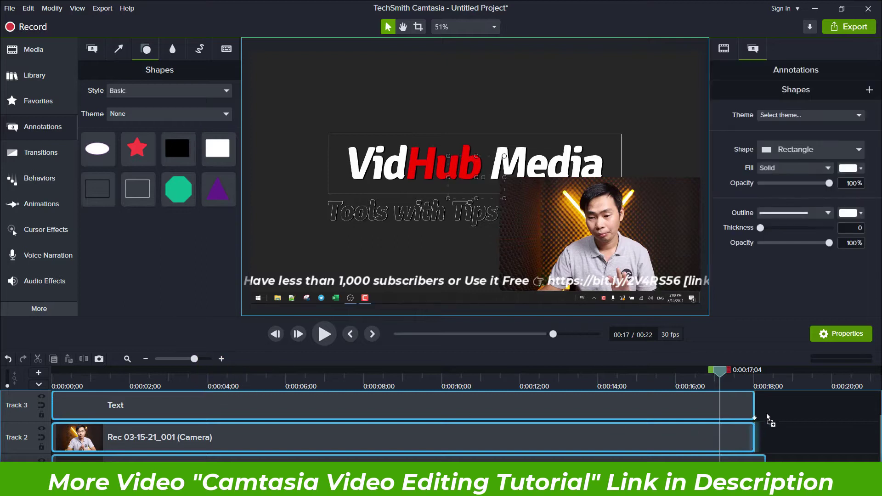
pyautogui.moveTo(802, 447); pyautogui.dragTo(617, 415)
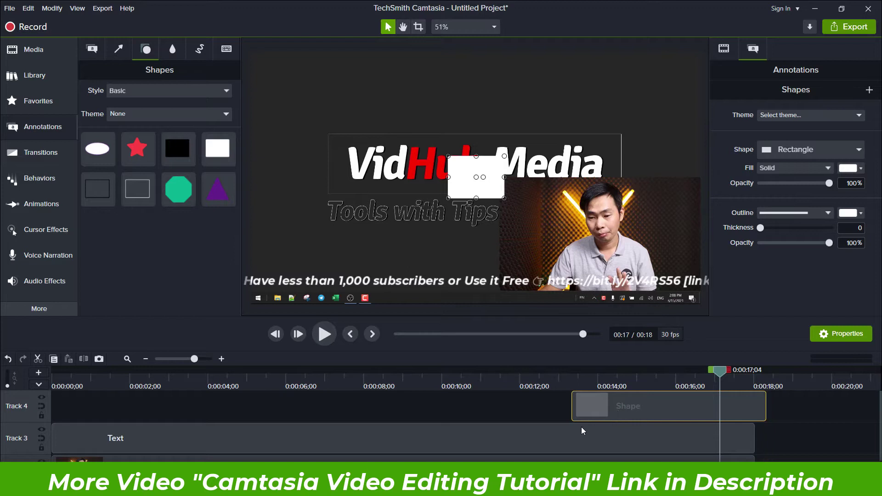
pyautogui.click(526, 427)
pyautogui.moveTo(503, 389); pyautogui.dragTo(503, 389)
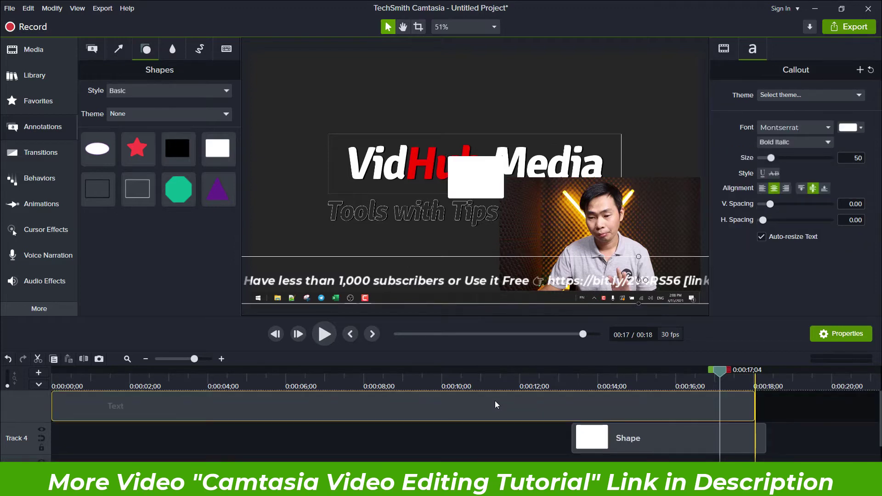
pyautogui.moveTo(579, 439); pyautogui.dragTo(99, 428)
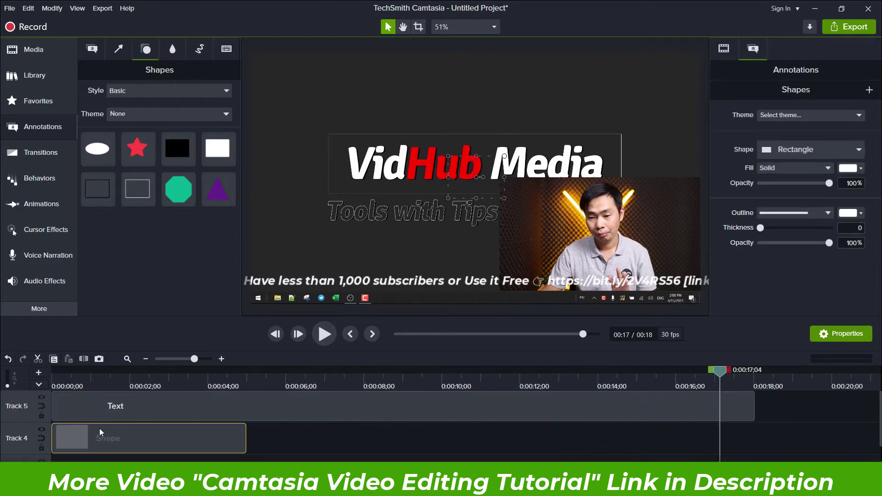
pyautogui.moveTo(247, 432); pyautogui.dragTo(755, 439)
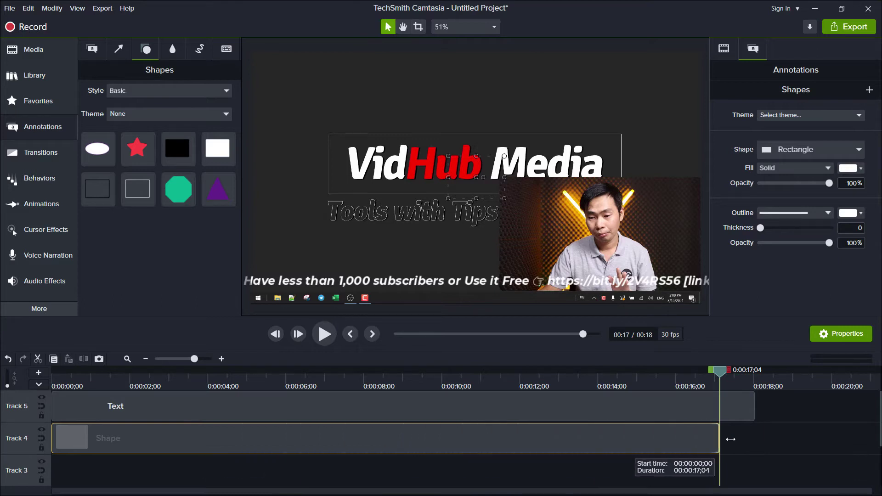
# Fill the rectangle green and widen it to both sides below the promo line.
pyautogui.moveTo(449, 172); pyautogui.dragTo(409, 239)
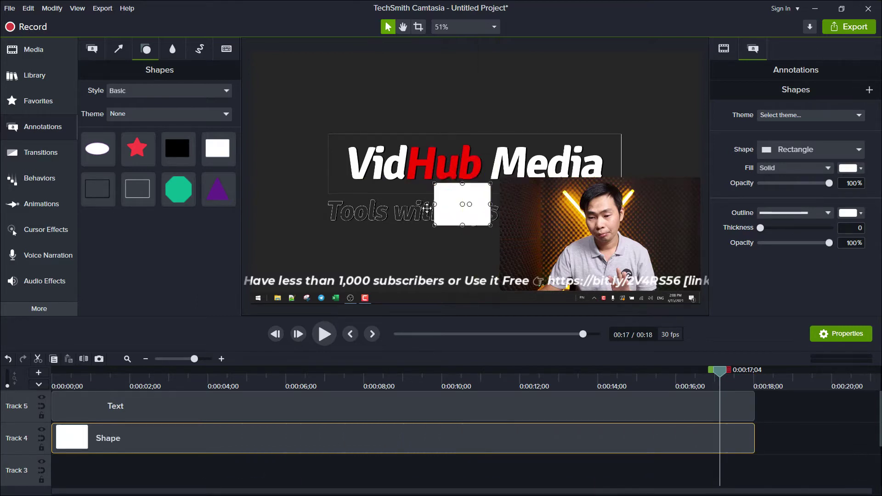
pyautogui.click(853, 171)
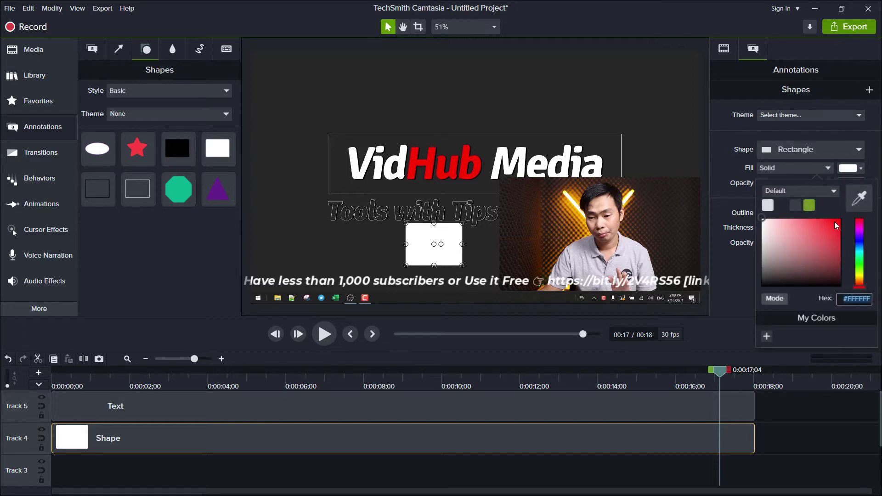
pyautogui.click(809, 206)
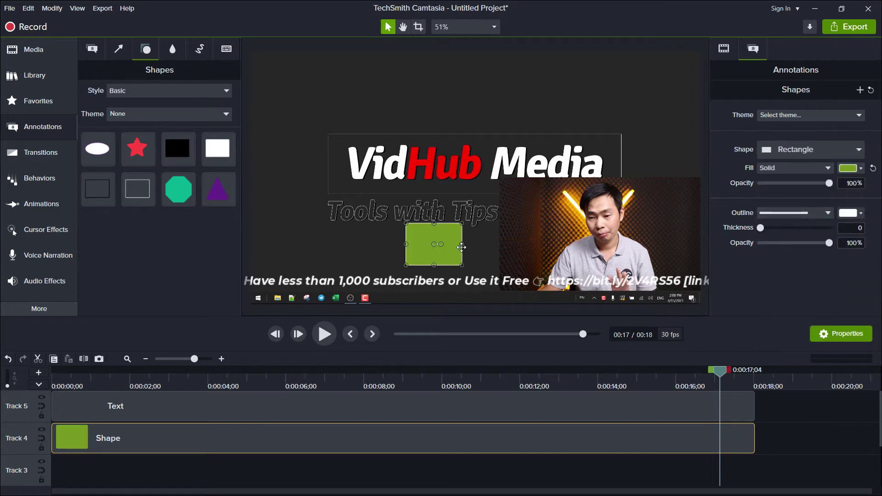
pyautogui.moveTo(462, 243); pyautogui.dragTo(693, 243)
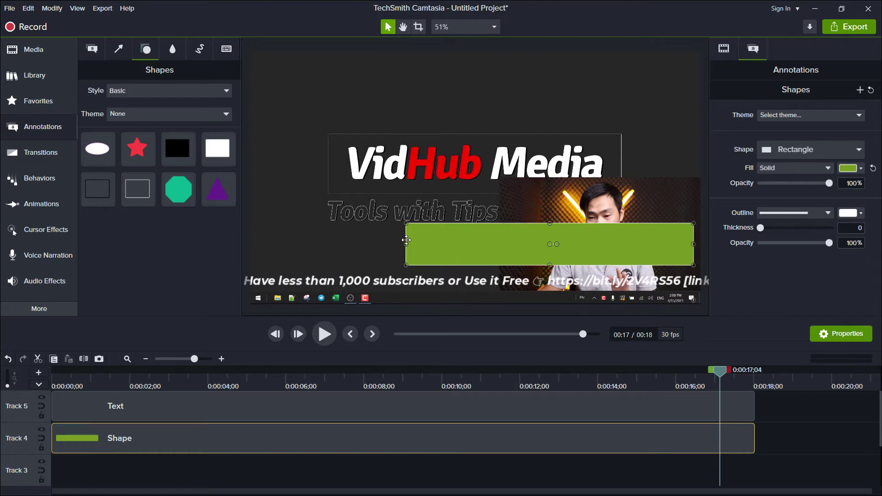
pyautogui.moveTo(406, 244); pyautogui.dragTo(251, 243)
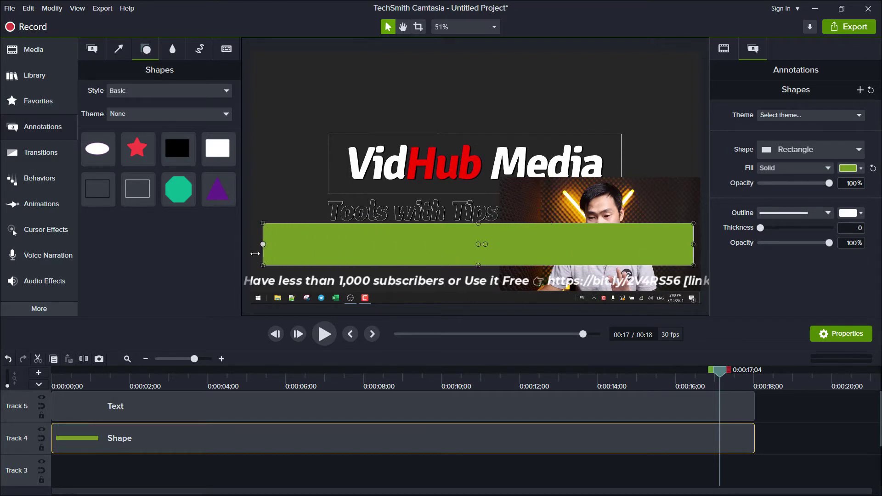
# Move the green bar down, keep the promo text above it, and stretch the bar right.
pyautogui.moveTo(419, 249)
pyautogui.mouseDown()
pyautogui.moveTo(423, 289)
pyautogui.moveTo(474, 281)
pyautogui.moveTo(505, 224)
pyautogui.mouseUp()
pyautogui.click(458, 278)
pyautogui.click(512, 288)
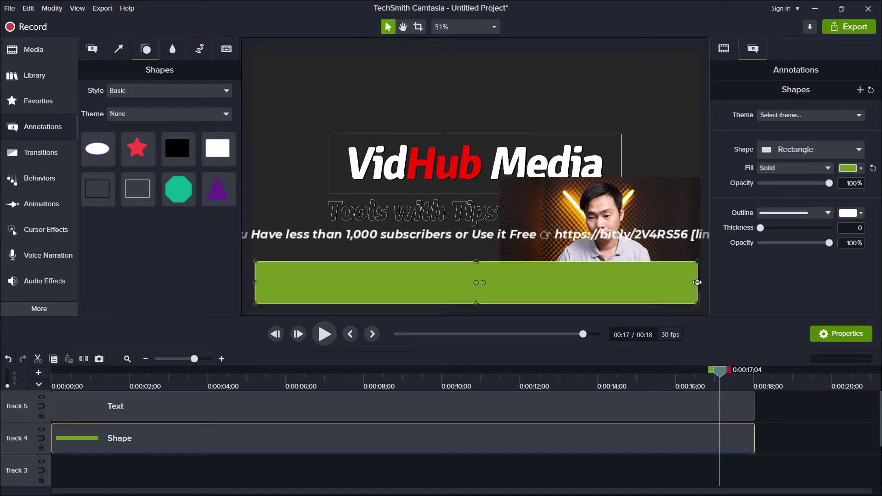
pyautogui.moveTo(698, 283); pyautogui.dragTo(701, 283)
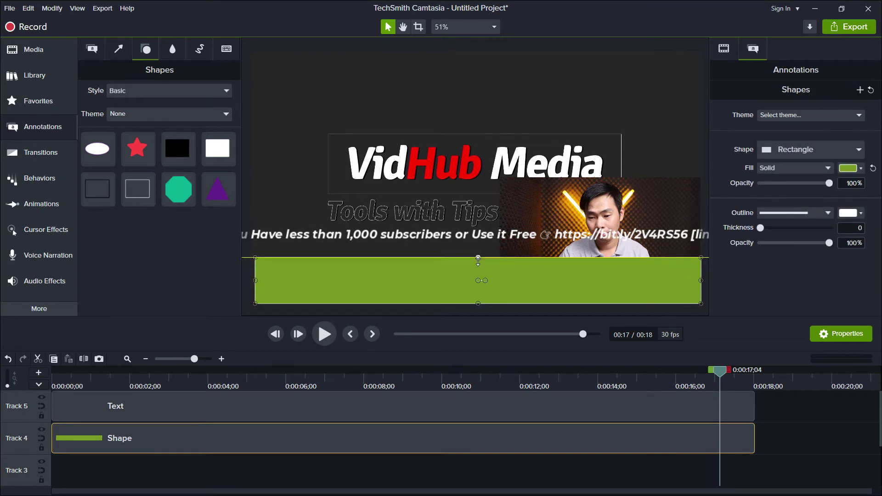
# Make the green bar shorter and move the promo text down onto it.
pyautogui.moveTo(478, 262); pyautogui.dragTo(484, 283)
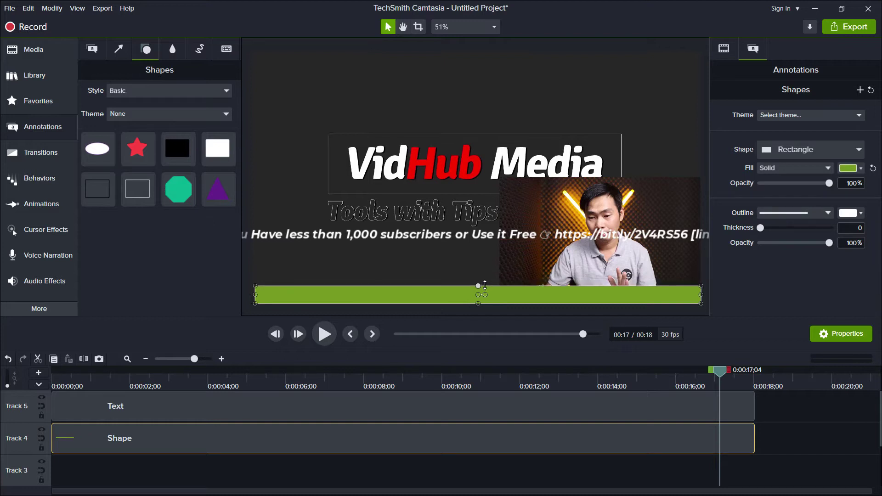
pyautogui.moveTo(500, 235); pyautogui.dragTo(524, 291)
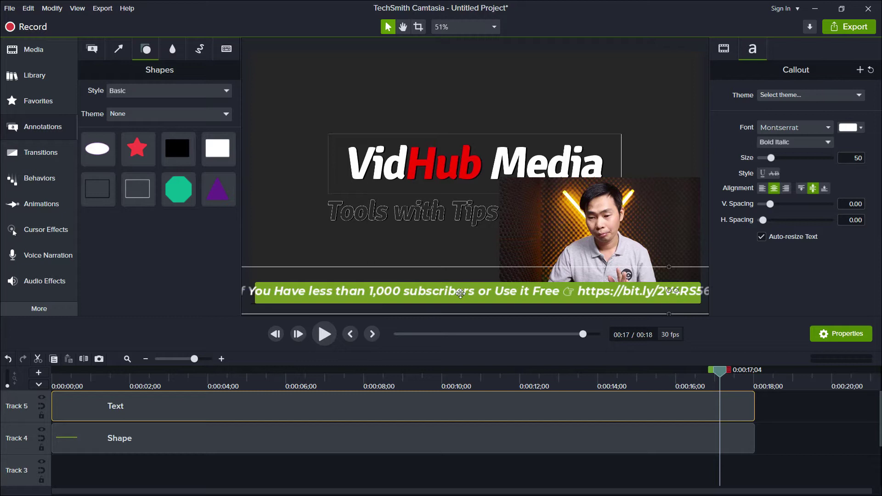
pyautogui.press('Down')
pyautogui.press('Down')
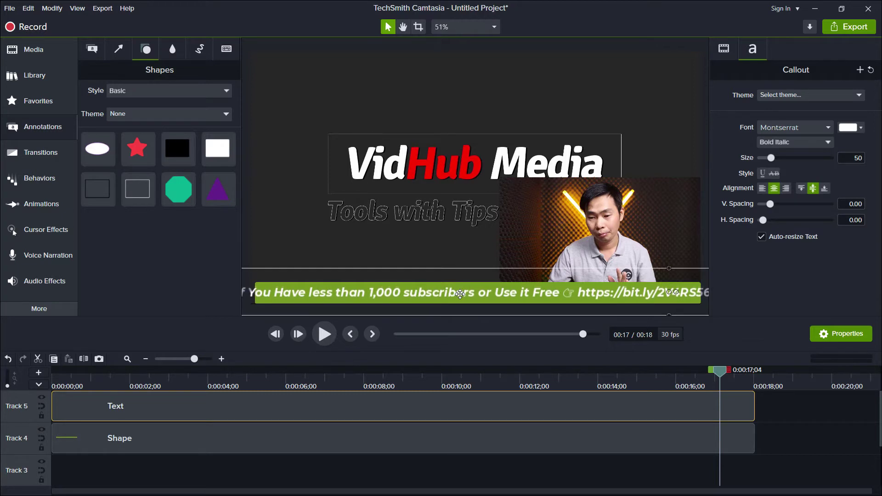
# Left-align the banner text and slide it right along the green bar.
pyautogui.moveTo(313, 293); pyautogui.dragTo(574, 294)
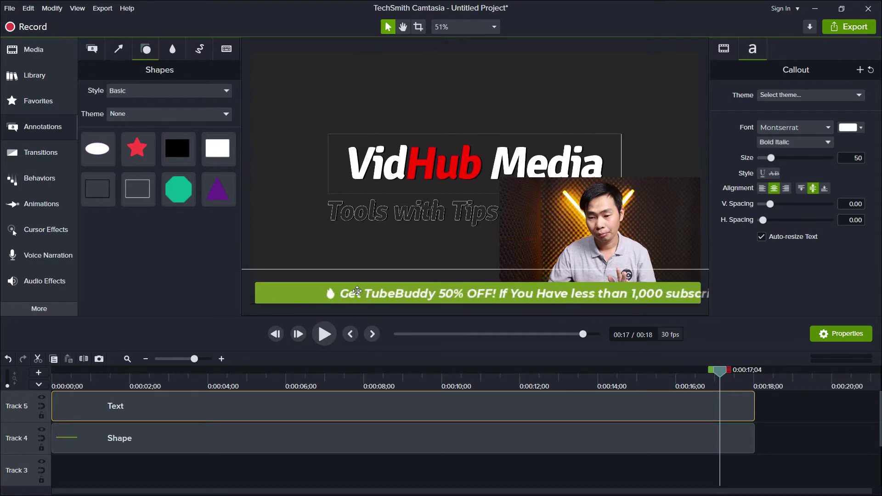
pyautogui.click(762, 189)
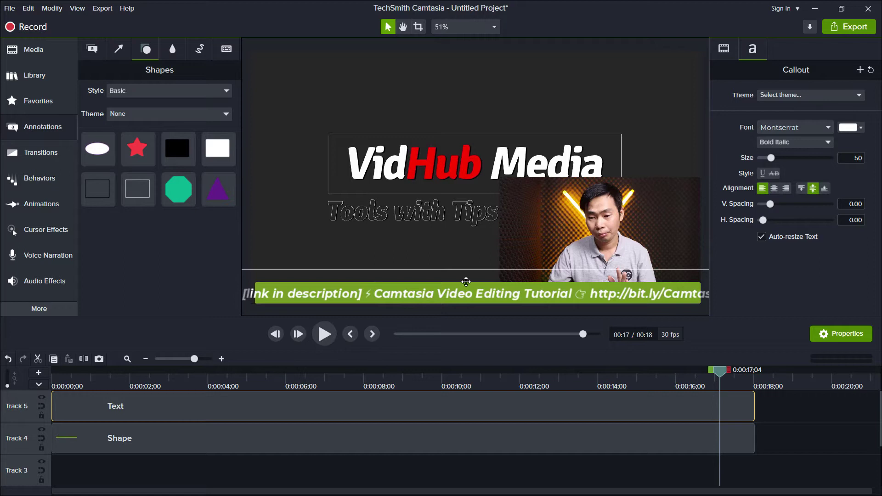
pyautogui.moveTo(310, 294); pyautogui.dragTo(487, 295)
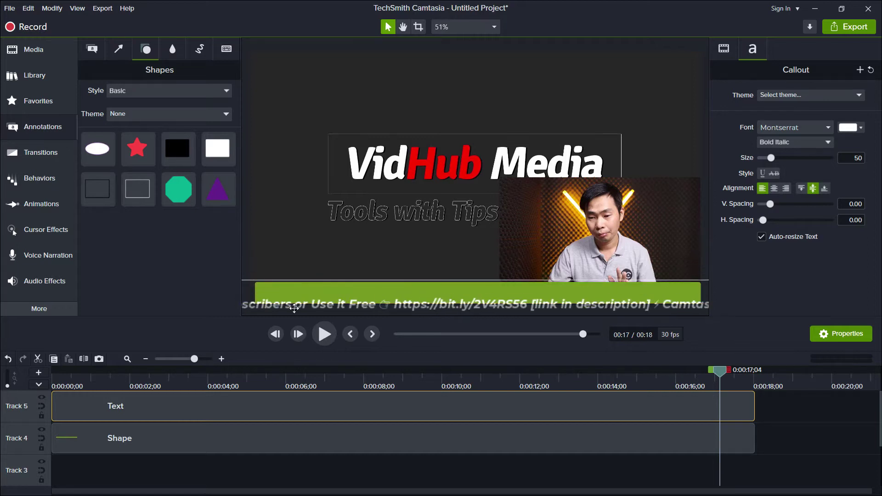
pyautogui.moveTo(294, 308); pyautogui.dragTo(683, 296)
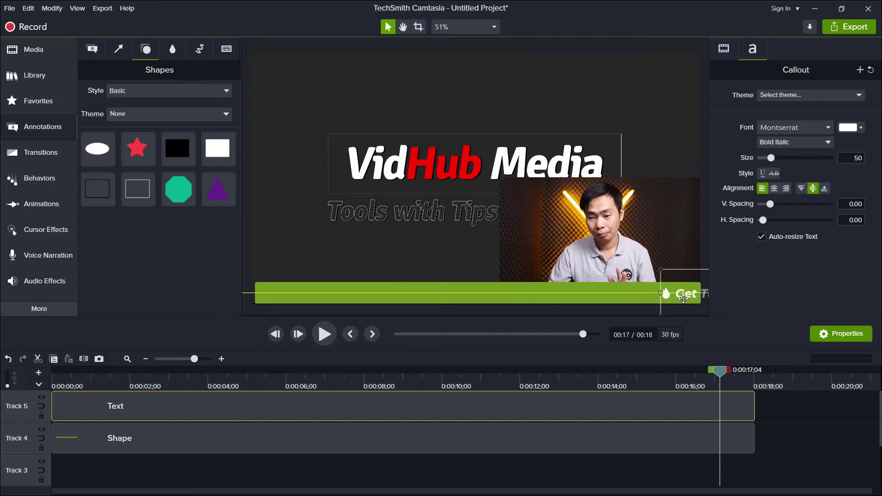
pyautogui.moveTo(683, 297); pyautogui.dragTo(683, 298)
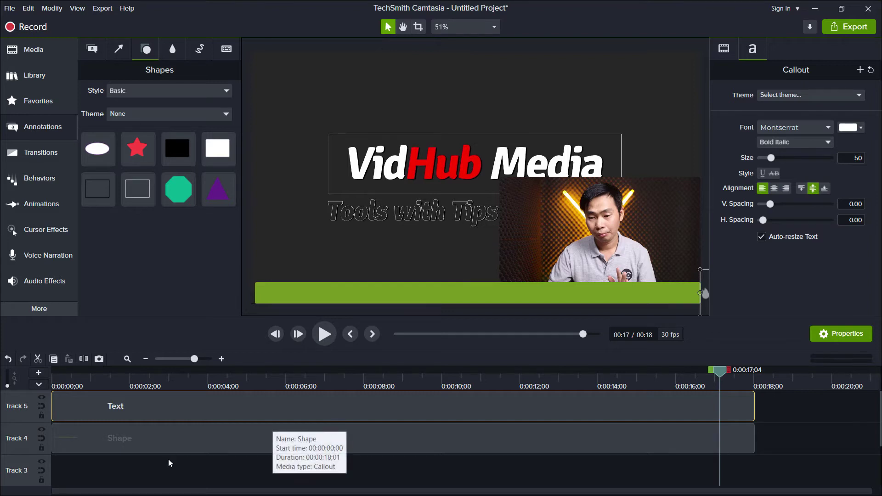
# Reselect the text clip and browse the transitions, including Blinds.
pyautogui.click(162, 474)
pyautogui.click(163, 413)
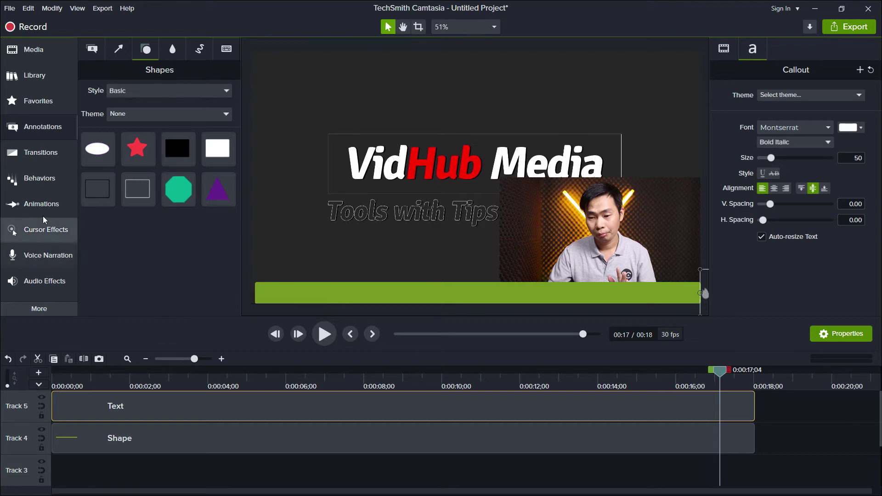
pyautogui.click(37, 149)
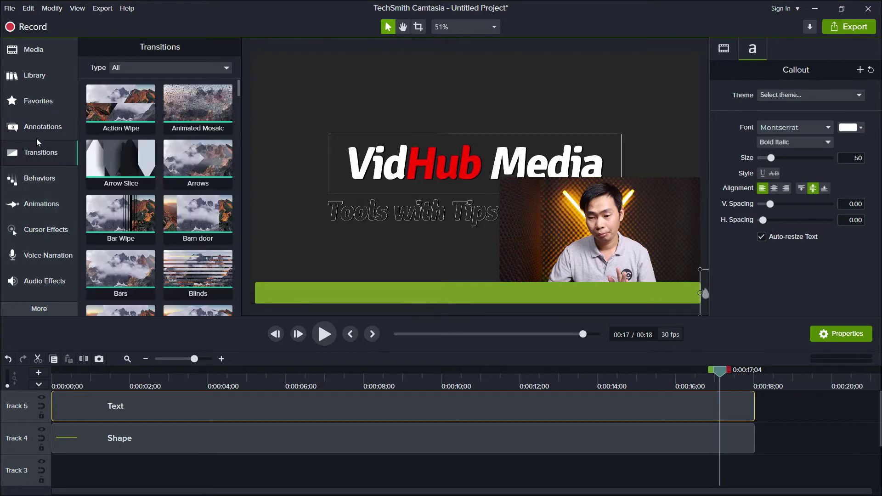
pyautogui.scroll(-2, 165, 253)
pyautogui.scroll(2, 172, 255)
pyautogui.click(174, 257)
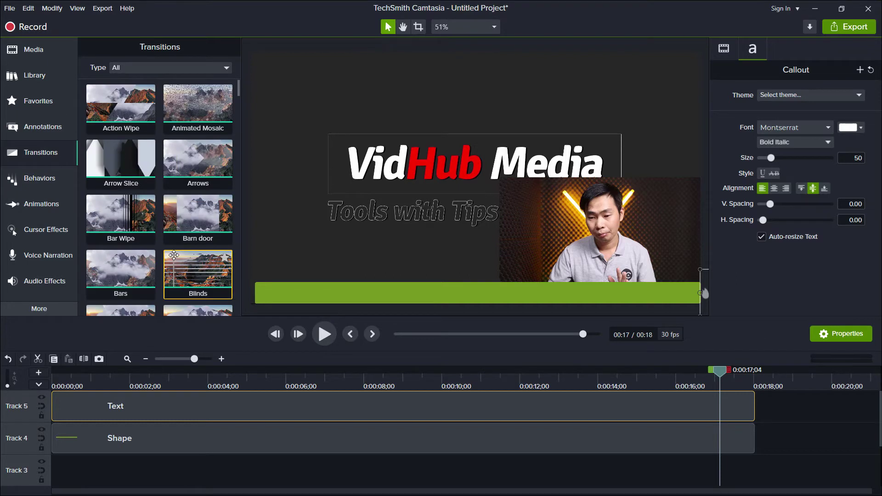
pyautogui.scroll(-3, 176, 262)
pyautogui.scroll(-3, 175, 276)
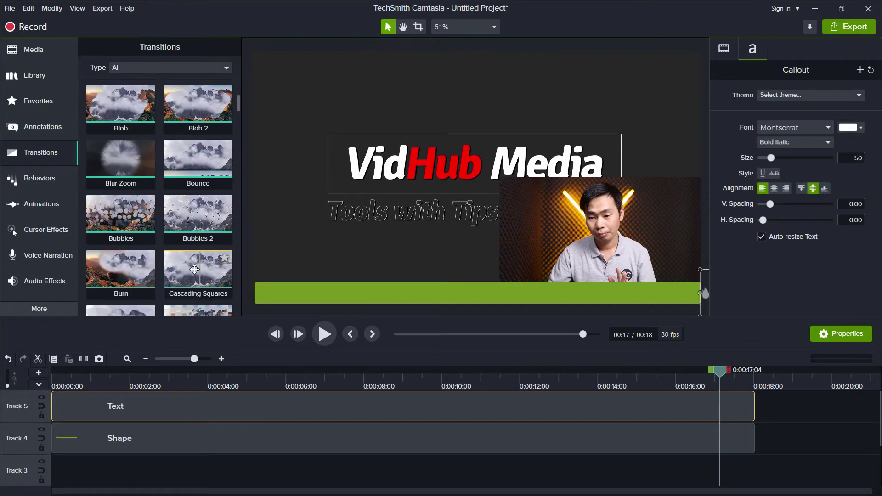
pyautogui.scroll(3, 175, 275)
pyautogui.scroll(3, 174, 274)
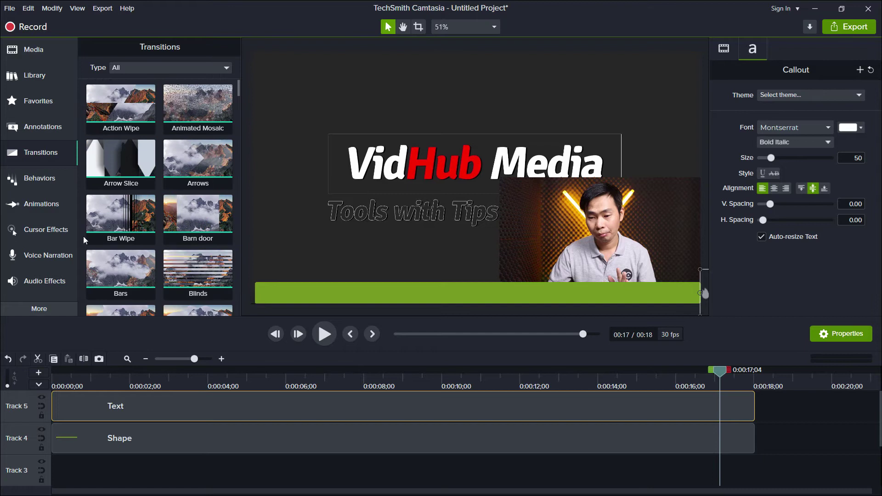
# Show the animation presets, with the playhead moved to about 3 seconds.
pyautogui.click(31, 206)
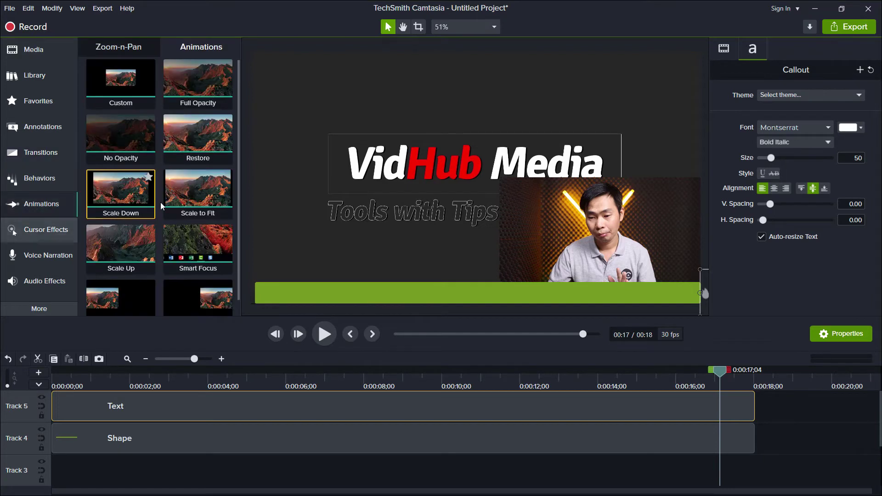
pyautogui.click(124, 49)
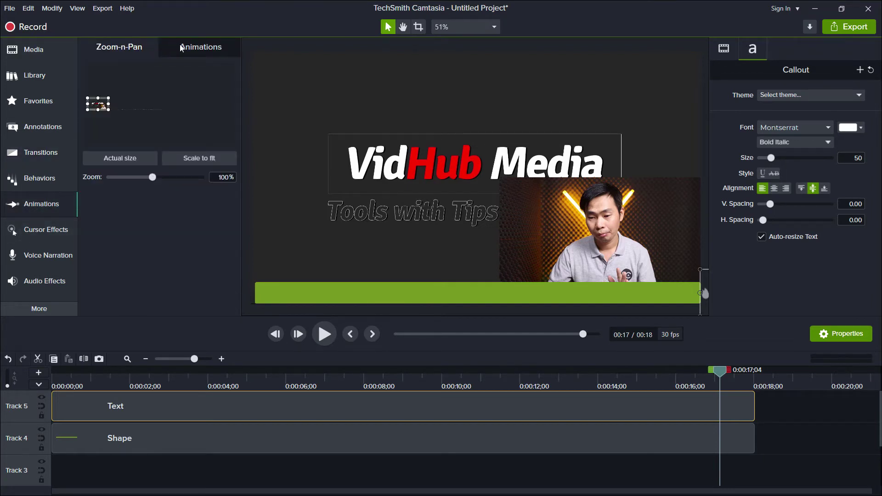
pyautogui.click(196, 47)
pyautogui.moveTo(198, 82)
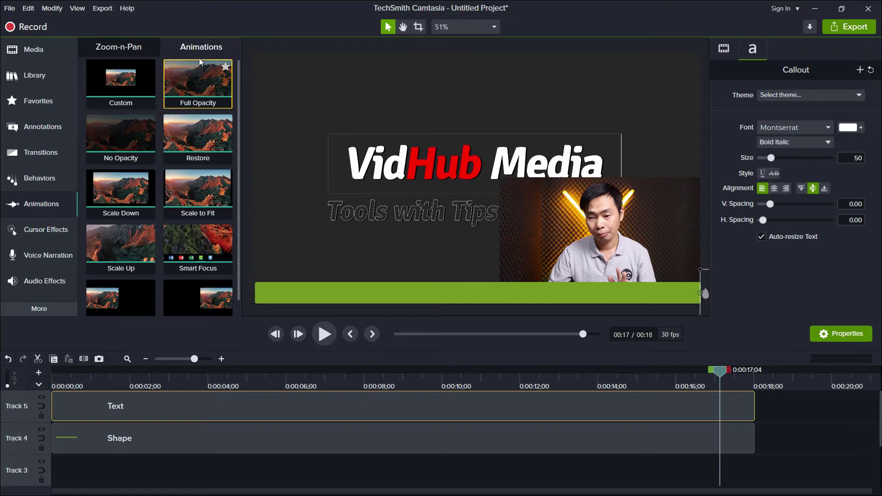
pyautogui.click(38, 204)
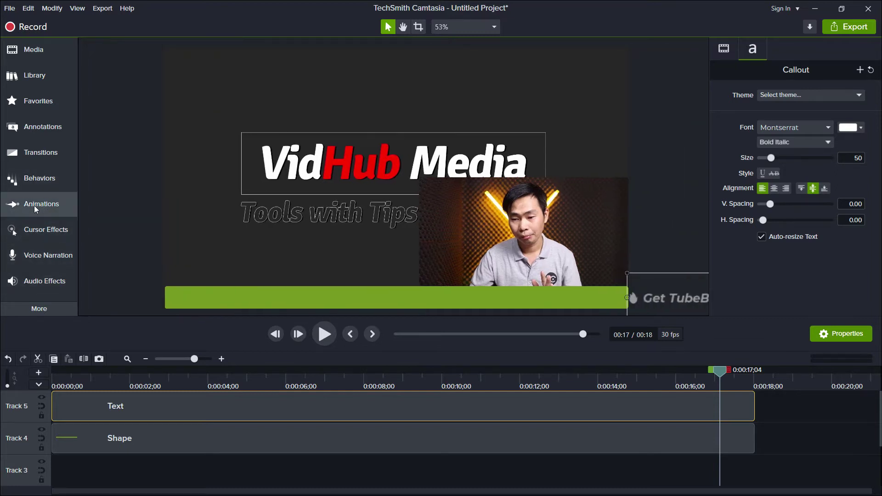
pyautogui.click(44, 203)
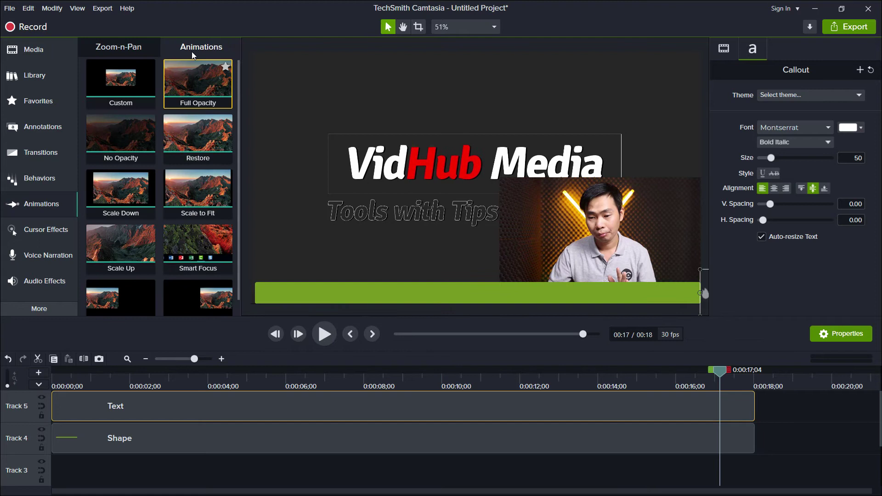
pyautogui.click(125, 48)
pyautogui.click(184, 458)
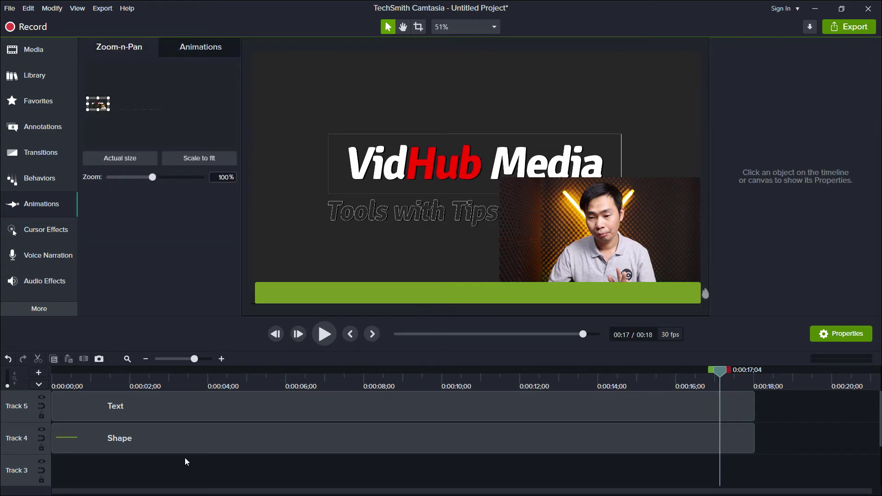
pyautogui.click(177, 371)
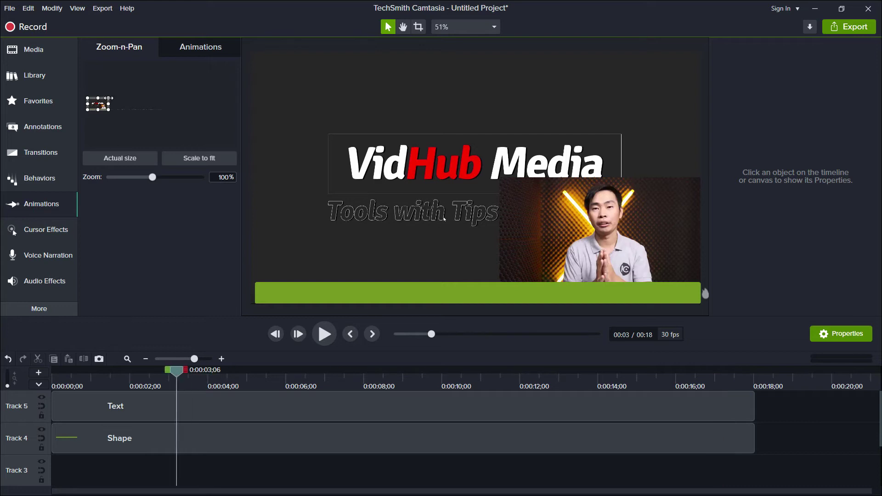
pyautogui.click(198, 46)
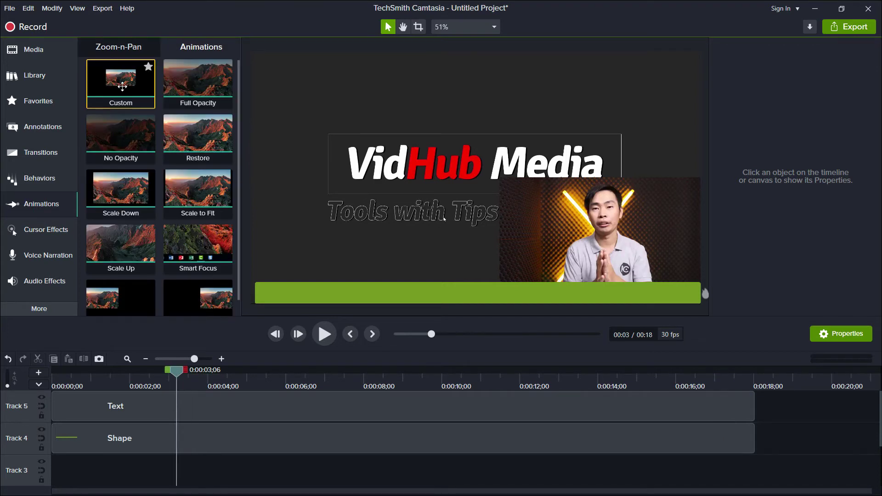
# Apply the Custom animation to the text clip and move the playhead to about 7 seconds.
pyautogui.moveTo(122, 87)
pyautogui.mouseDown()
pyautogui.moveTo(167, 407)
pyautogui.moveTo(87, 411)
pyautogui.moveTo(758, 409)
pyautogui.mouseUp()
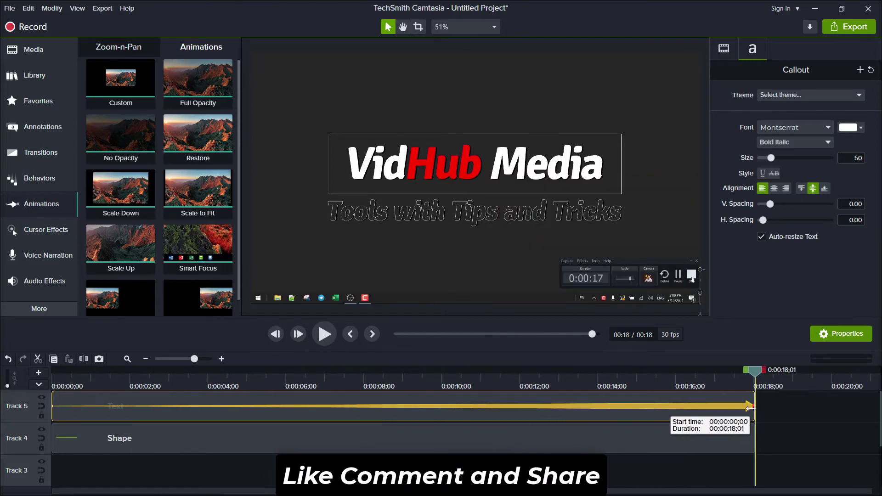
pyautogui.moveTo(748, 407); pyautogui.dragTo(750, 409)
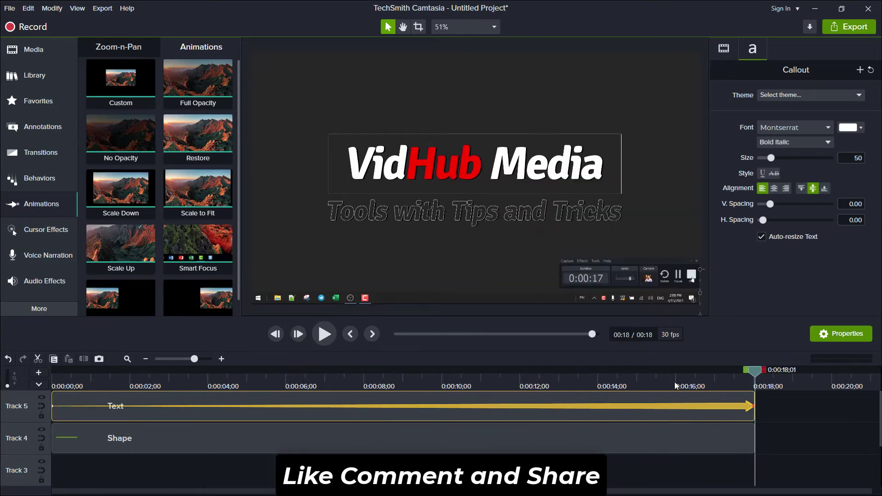
pyautogui.click(328, 386)
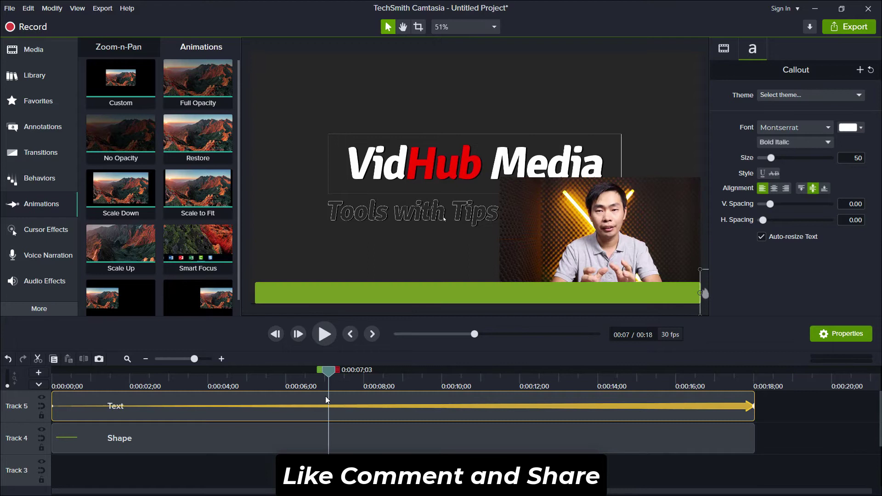
pyautogui.click(465, 411)
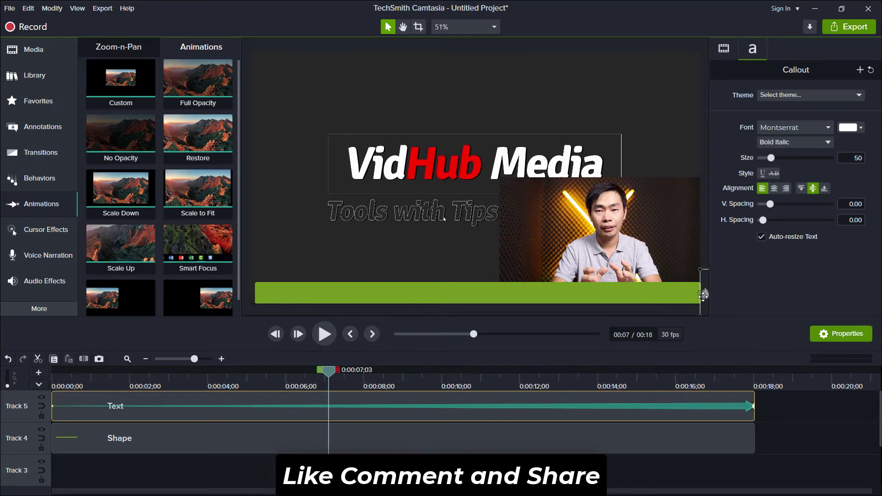
# At the keyframe, slide the promo text left along the bar, past its left end.
pyautogui.moveTo(703, 295); pyautogui.dragTo(554, 303)
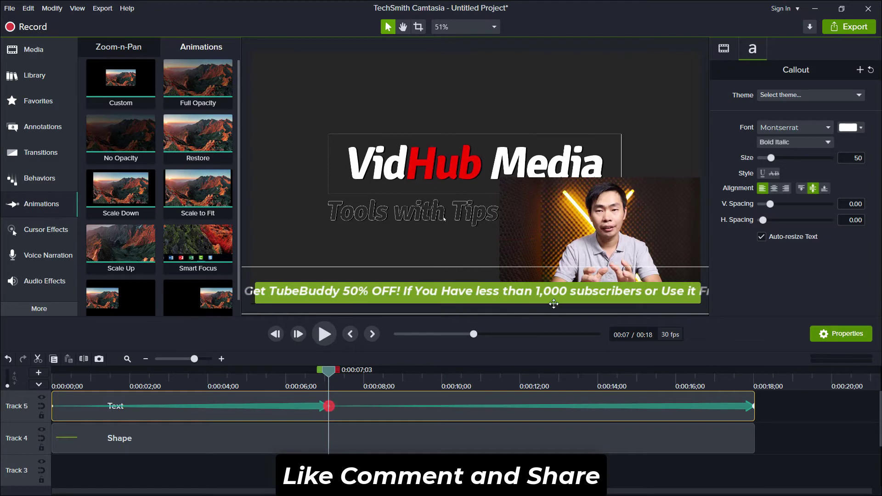
pyautogui.moveTo(659, 294)
pyautogui.mouseDown()
pyautogui.moveTo(694, 306)
pyautogui.moveTo(472, 276)
pyautogui.mouseUp()
pyautogui.moveTo(601, 293); pyautogui.dragTo(340, 297)
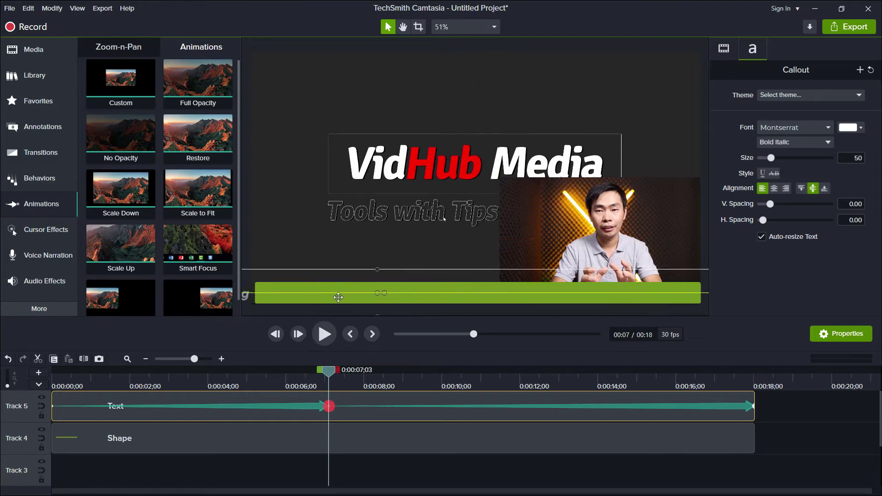
pyautogui.moveTo(339, 298); pyautogui.dragTo(338, 295)
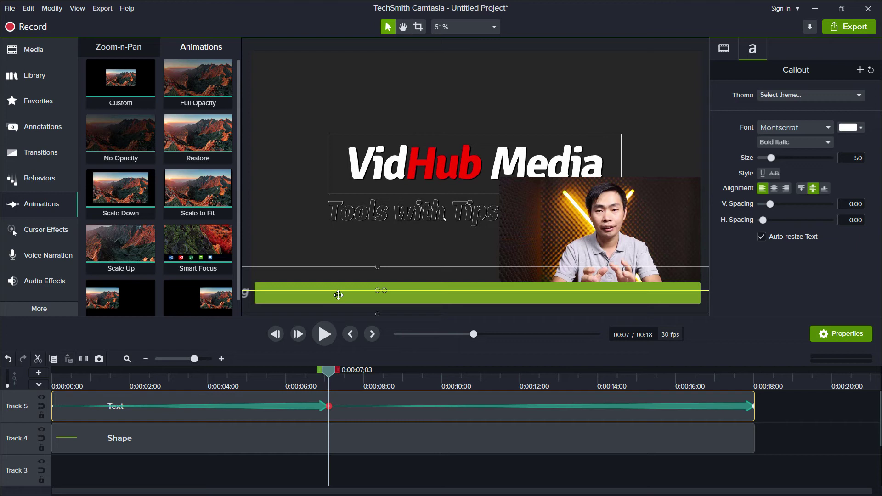
# Delete the extra animation, stretch the remaining one to about 17 seconds, and rewind.
pyautogui.click(530, 406)
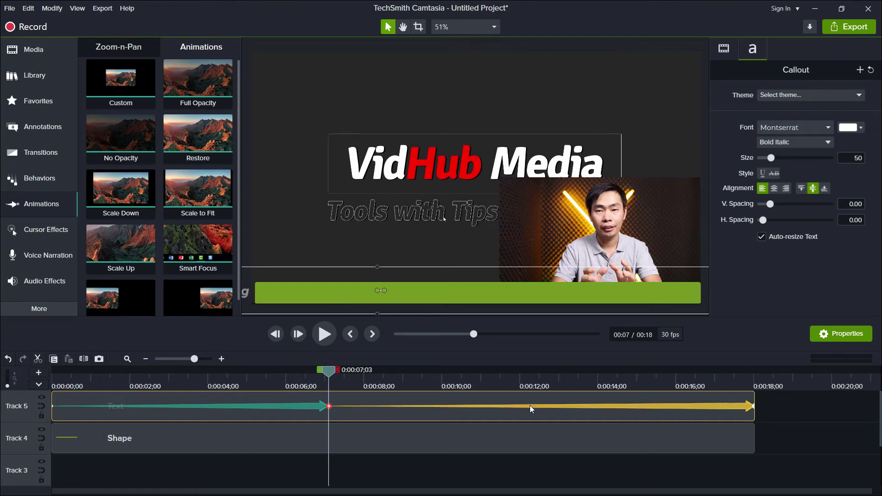
pyautogui.press('Delete')
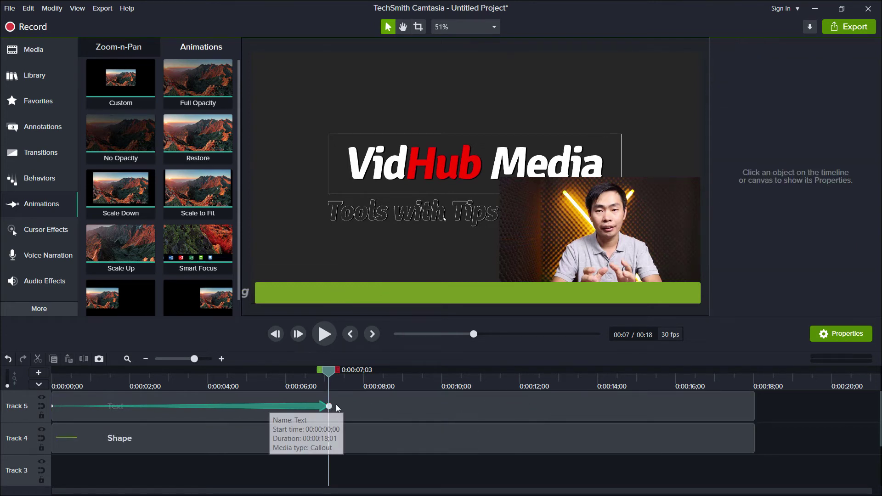
pyautogui.moveTo(328, 406)
pyautogui.mouseDown()
pyautogui.moveTo(753, 417)
pyautogui.moveTo(760, 400)
pyautogui.mouseUp()
pyautogui.moveTo(685, 381); pyautogui.dragTo(1, 436)
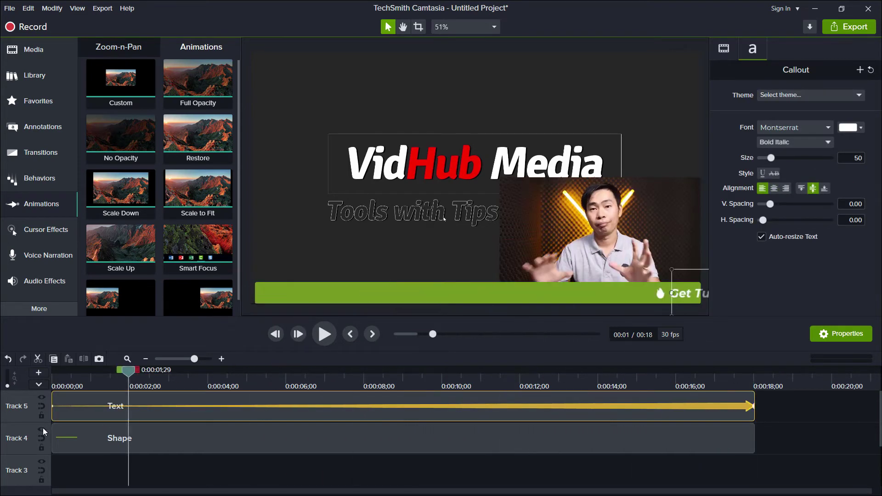
# Play the project to preview the promo text scrolling left across the green bar.
pyautogui.click(322, 332)
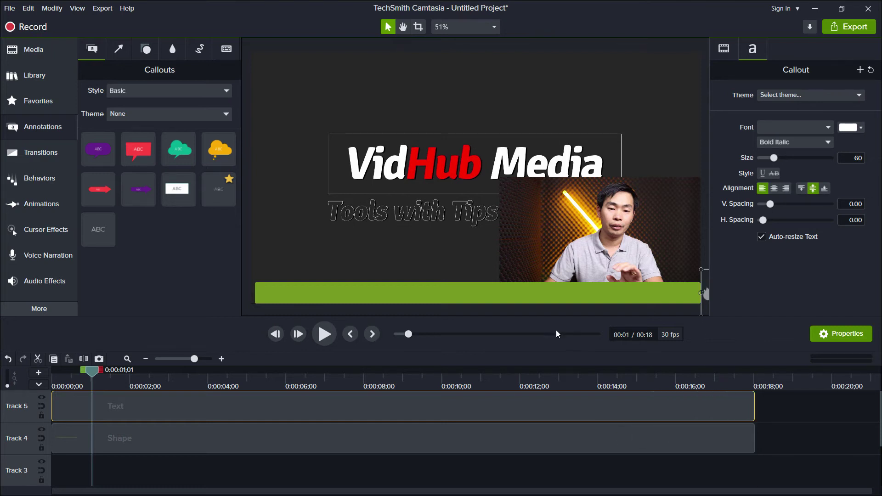
# Apply a Custom animation sliding the promo text leftward across the green bar, lasting to about 0:17.
pyautogui.click(43, 203)
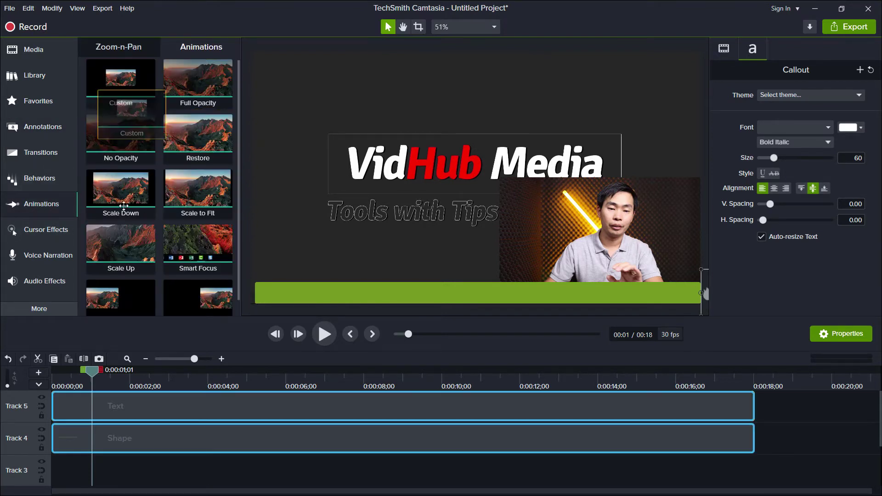
pyautogui.moveTo(120, 83); pyautogui.dragTo(79, 405)
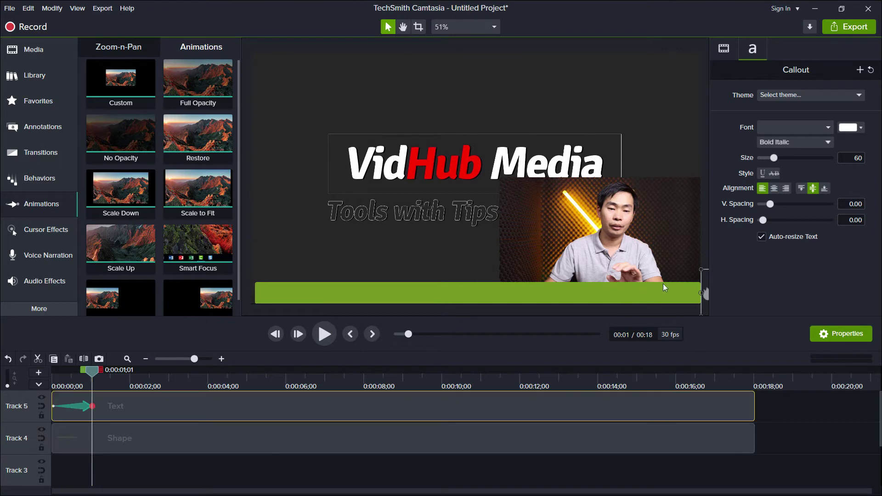
pyautogui.moveTo(708, 294); pyautogui.dragTo(409, 277)
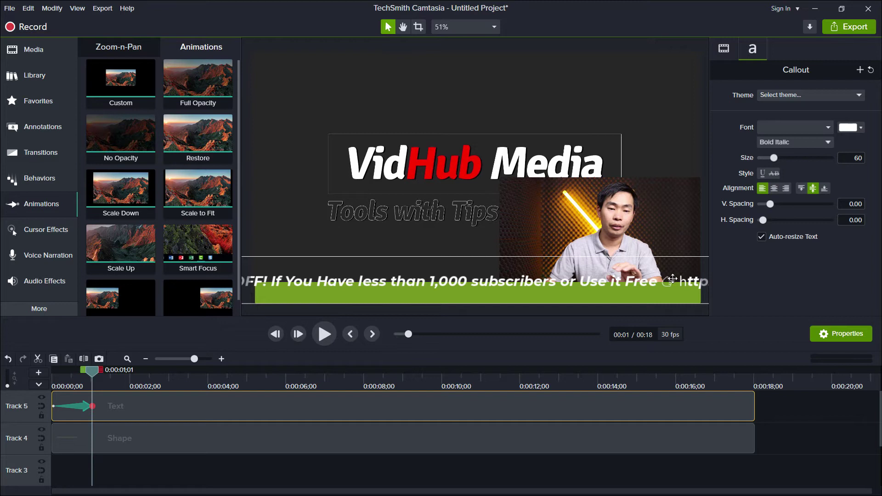
pyautogui.moveTo(673, 279); pyautogui.dragTo(376, 279)
pyautogui.moveTo(629, 273); pyautogui.dragTo(406, 295)
pyautogui.moveTo(635, 286)
pyautogui.mouseDown()
pyautogui.moveTo(348, 283)
pyautogui.moveTo(275, 293)
pyautogui.mouseUp()
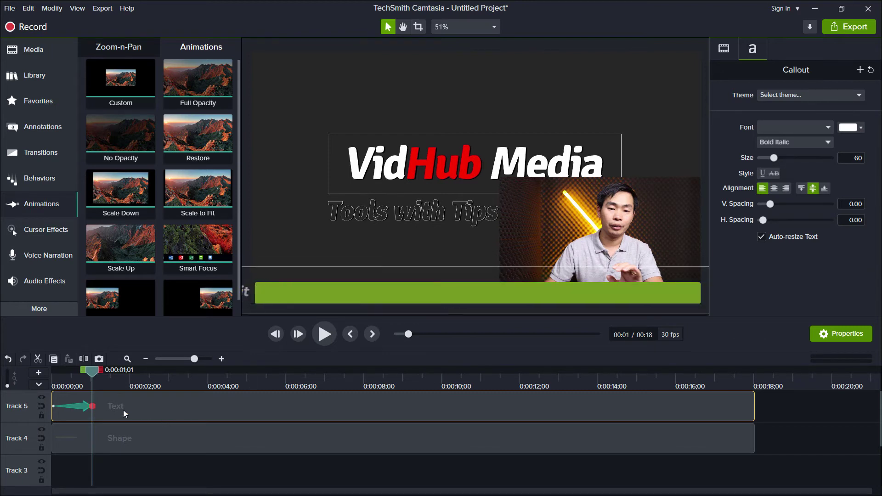
pyautogui.moveTo(96, 405); pyautogui.dragTo(749, 406)
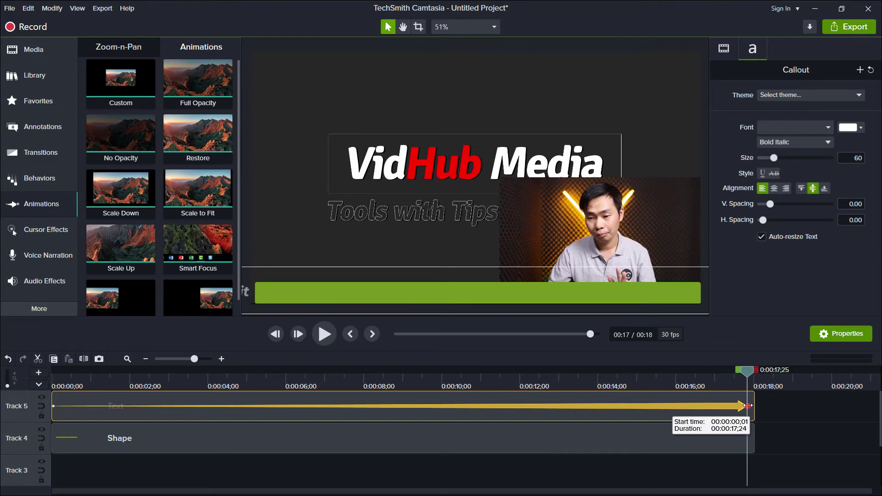
pyautogui.moveTo(749, 406); pyautogui.dragTo(750, 407)
# Return the playhead to the start and select both the promo text and bar clips.
pyautogui.hotkey('ctrl', 'Home')
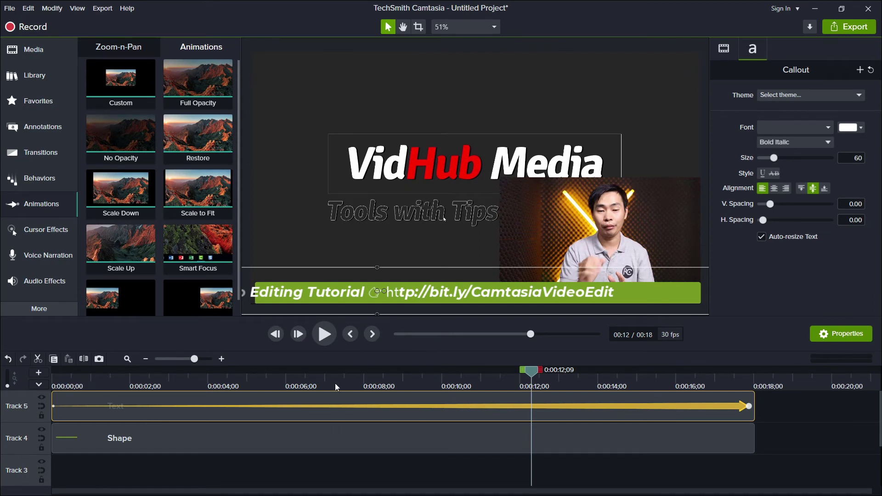
pyautogui.moveTo(805, 450); pyautogui.dragTo(656, 404)
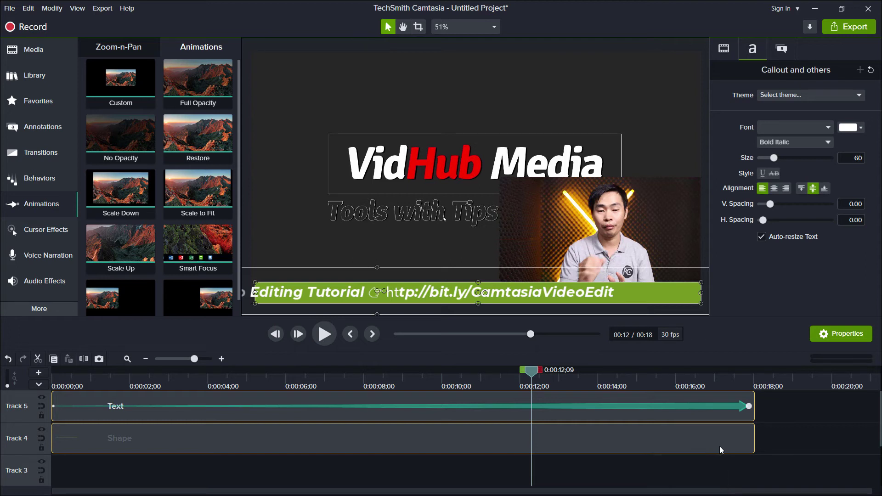
# Delete the promo text and bar clips, then copy all the links text in Notepad++.
pyautogui.press('Delete')
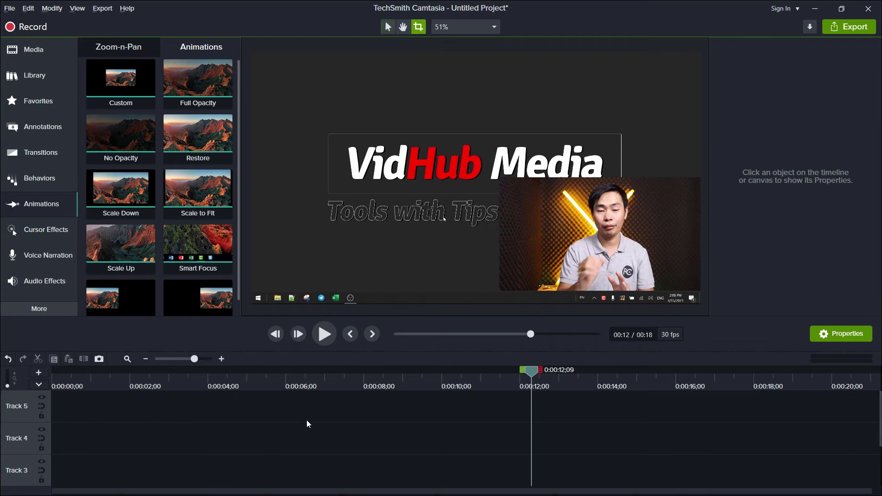
pyautogui.hotkey('alt', 'Tab')
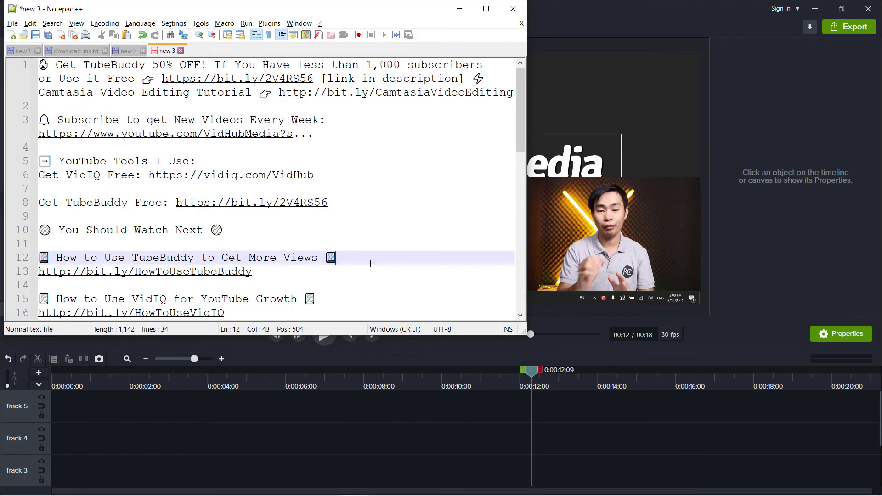
pyautogui.hotkey('ctrl', 'a')
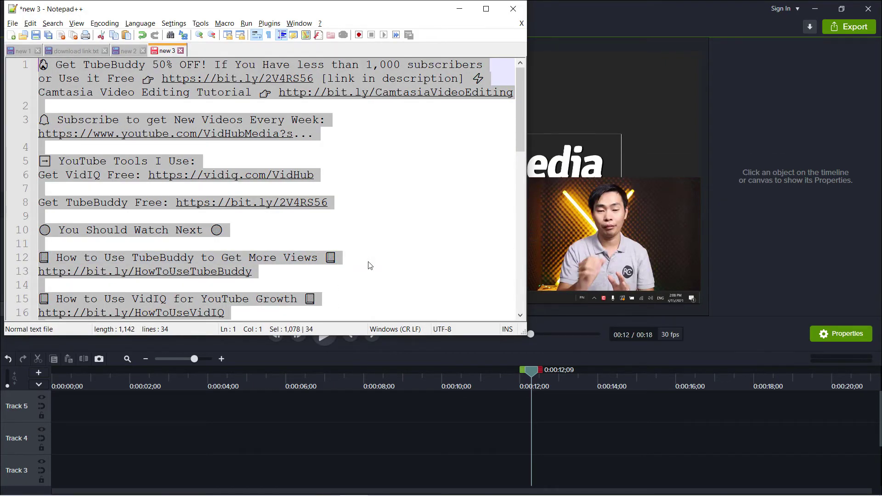
pyautogui.scroll(-6, 378, 221)
# Add a plain ABC text callout from Annotations to Track 4, playhead near five seconds.
pyautogui.click(444, 345)
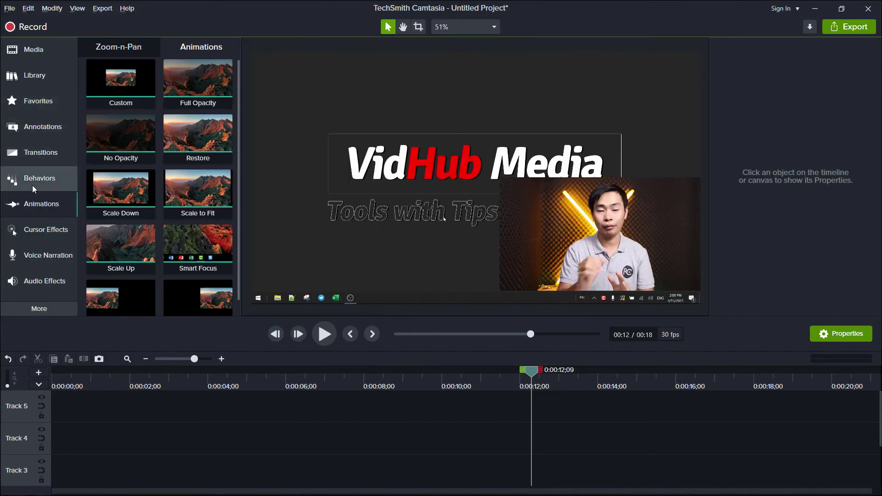
pyautogui.click(37, 153)
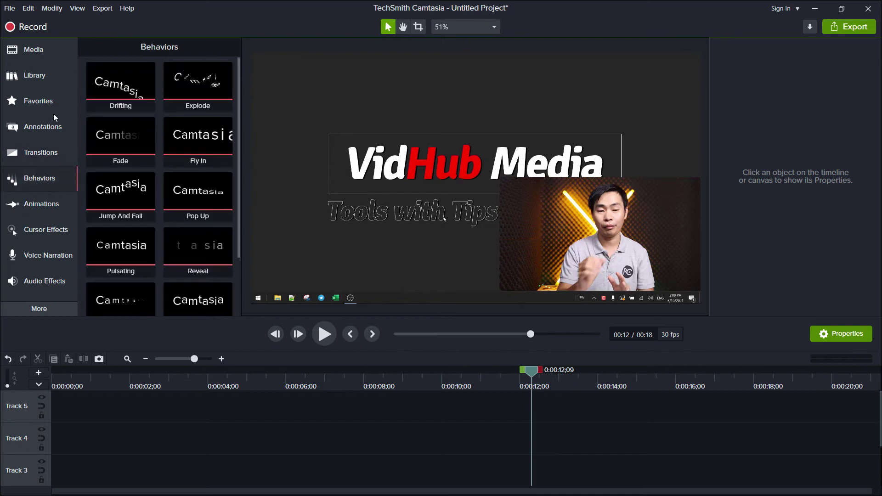
pyautogui.click(38, 103)
pyautogui.click(37, 125)
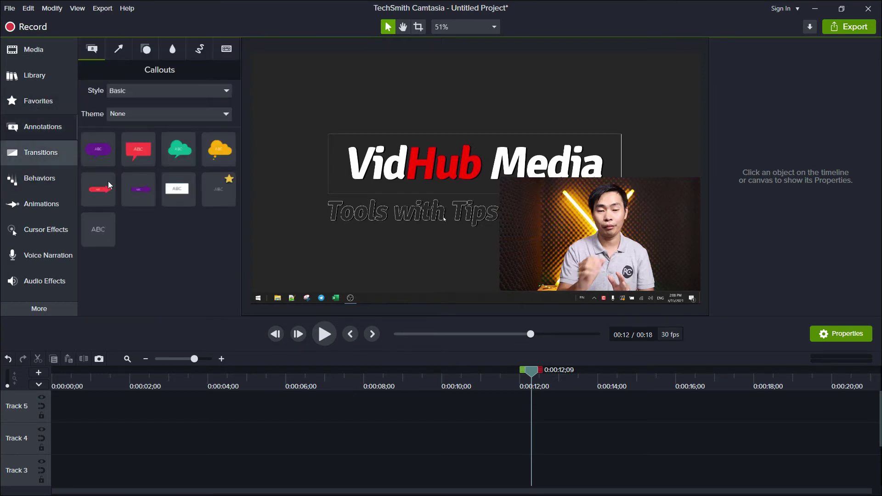
pyautogui.moveTo(98, 228); pyautogui.dragTo(225, 447)
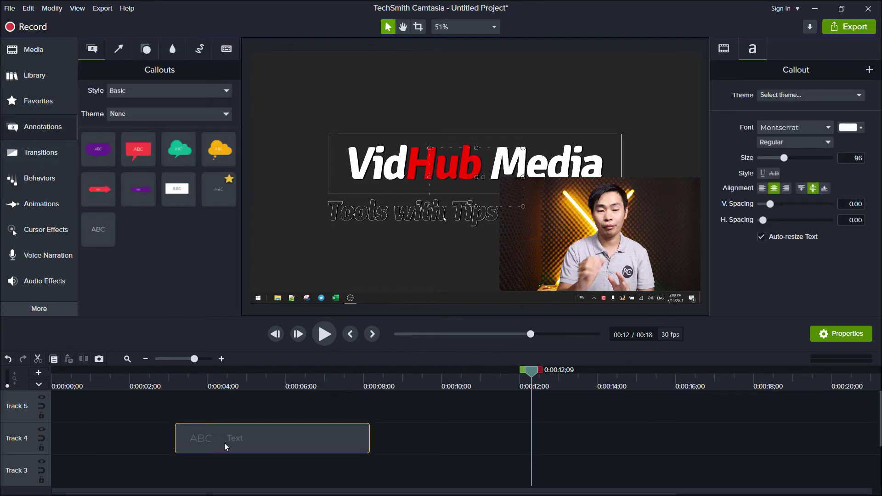
pyautogui.click(262, 378)
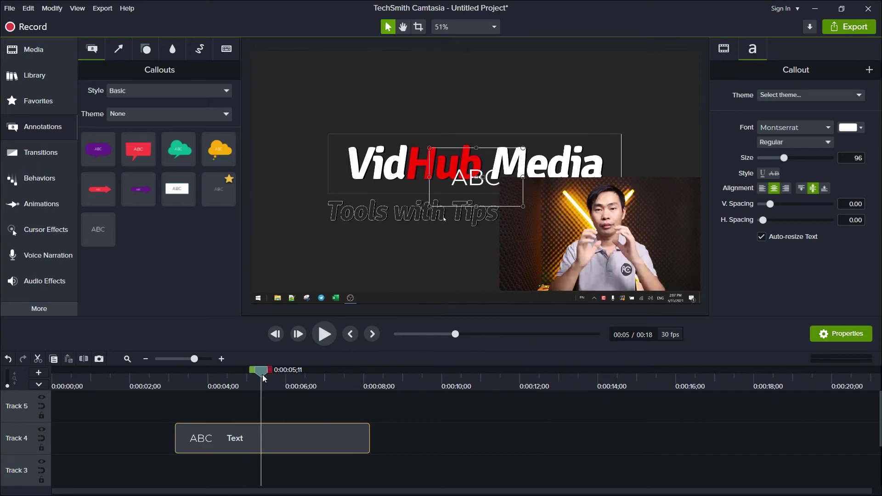
# Replace the callout's ABC text with the pasted links list.
pyautogui.doubleClick(461, 177)
pyautogui.moveTo(175, 451); pyautogui.dragTo(184, 450)
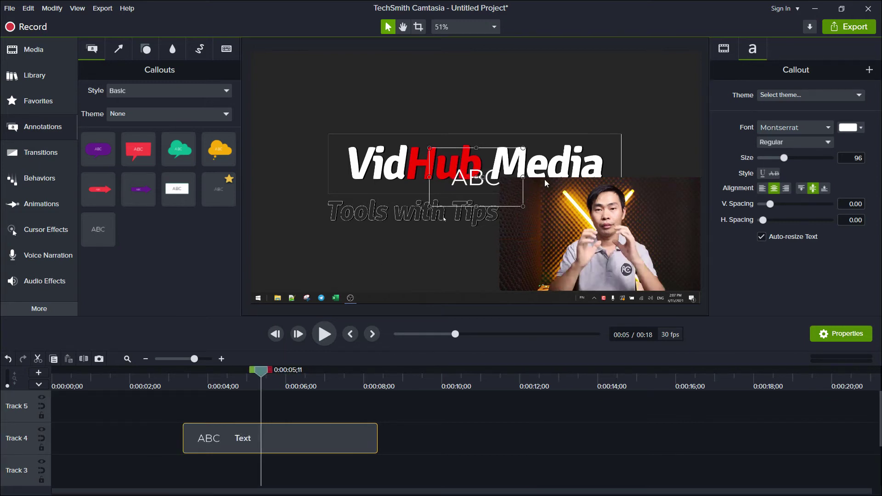
pyautogui.doubleClick(466, 180)
pyautogui.hotkey('ctrl', 'v')
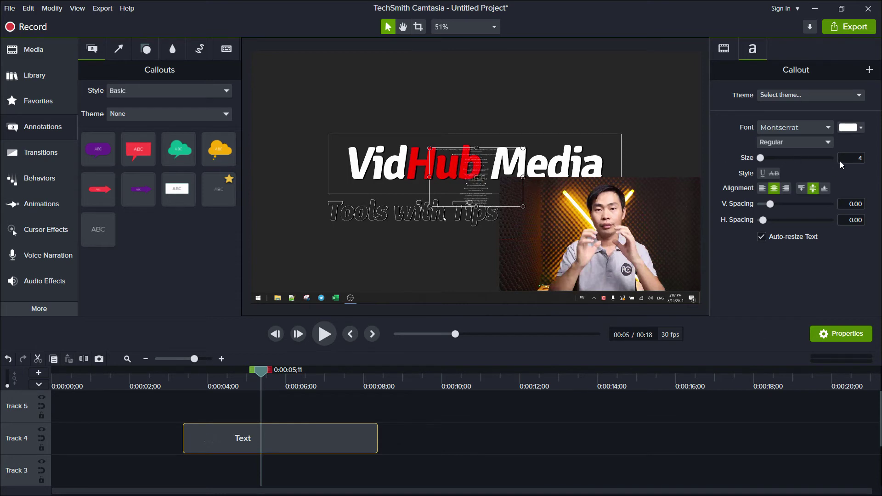
# Style the links text as Montserrat Bold Italic at size 20.
pyautogui.click(828, 142)
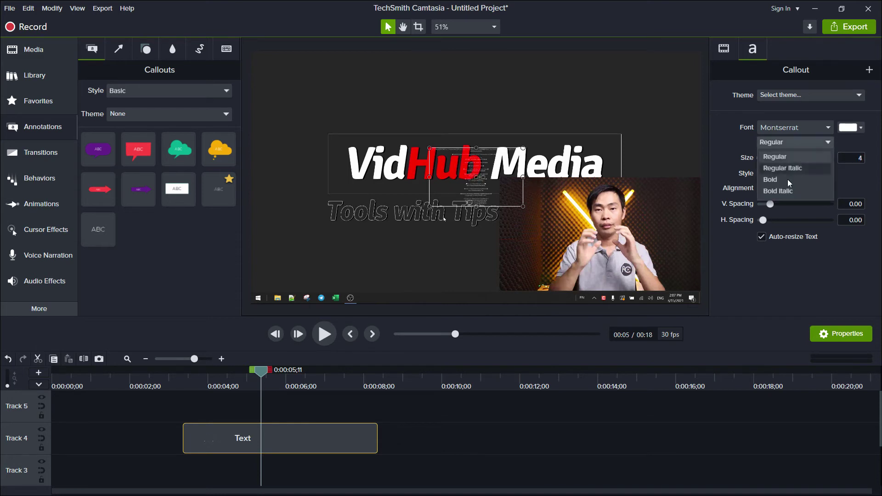
pyautogui.press('Escape')
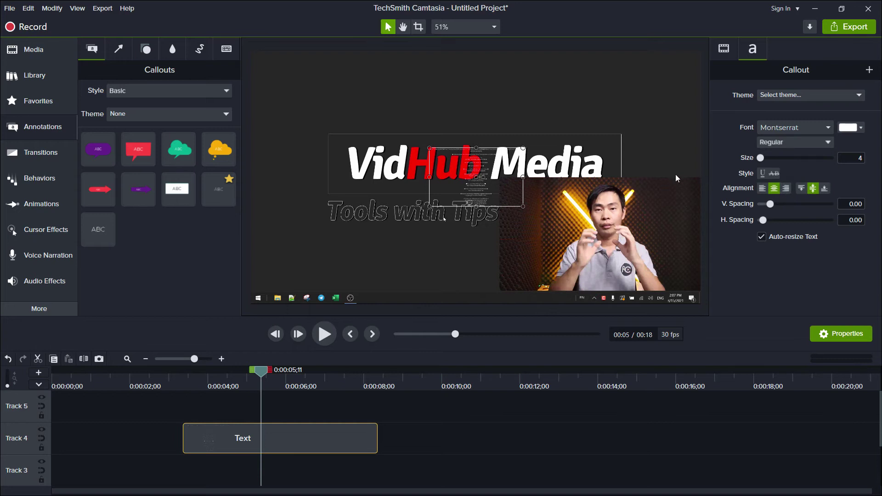
pyautogui.click(794, 142)
pyautogui.press('Escape')
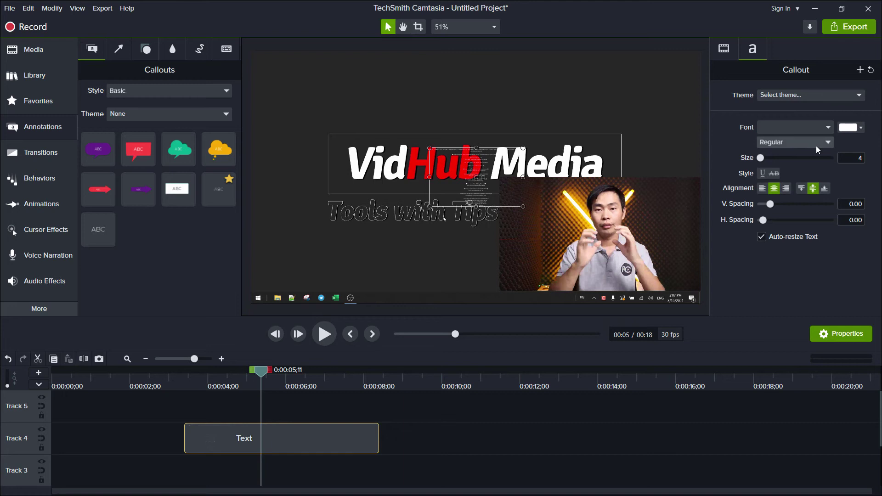
pyautogui.click(825, 128)
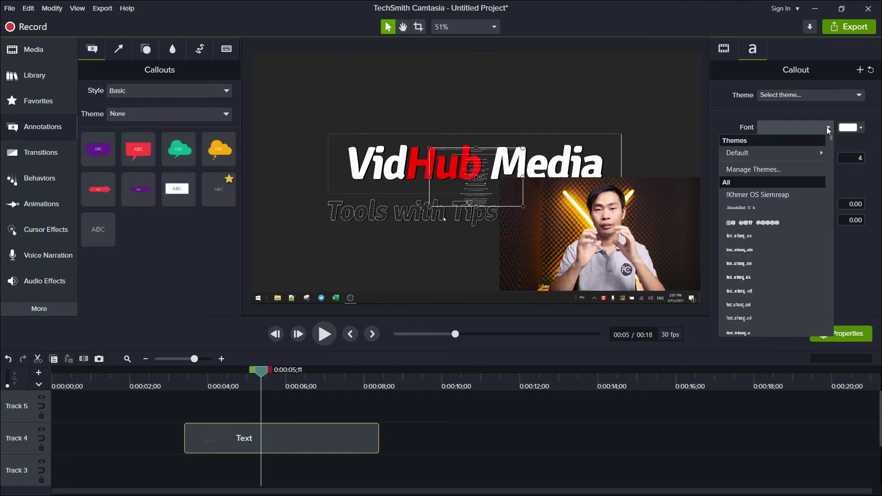
pyautogui.moveTo(772, 153)
pyautogui.click(697, 150)
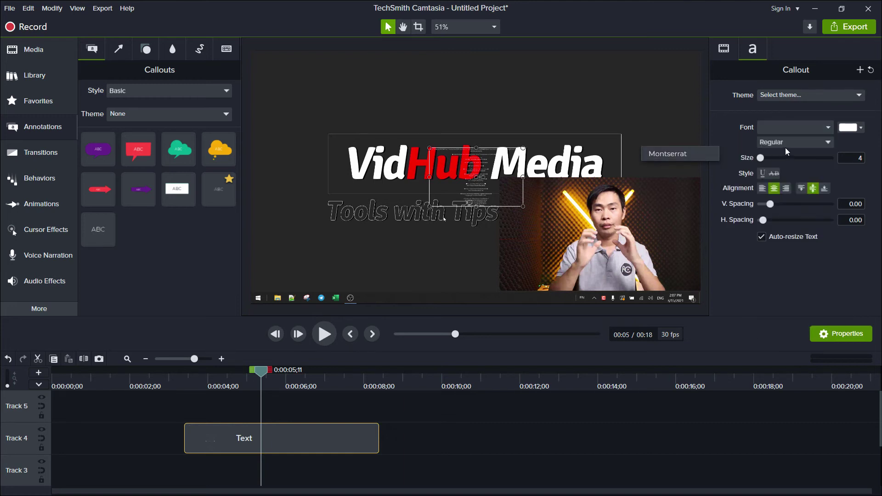
pyautogui.click(788, 140)
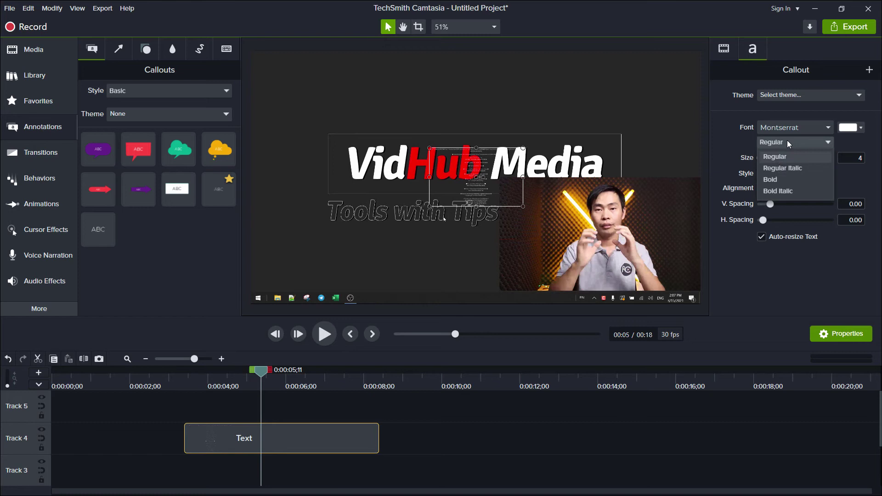
pyautogui.click(773, 190)
pyautogui.write('20')
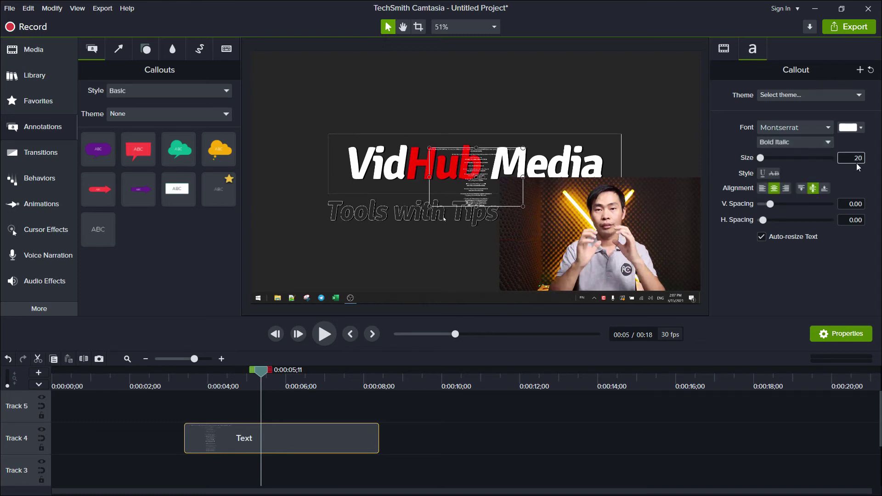
pyautogui.press('Return')
# Reposition the links text box on the canvas and enlarge its text to size 50.
pyautogui.moveTo(518, 205); pyautogui.dragTo(529, 227)
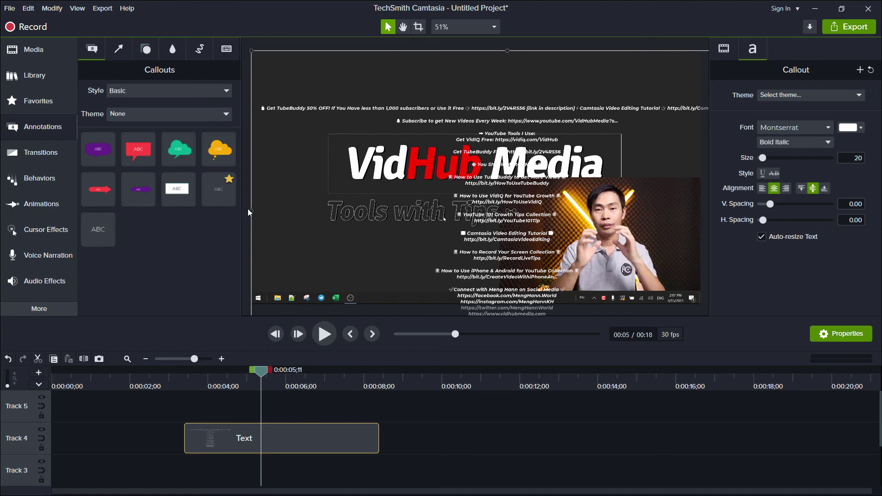
pyautogui.moveTo(252, 210); pyautogui.dragTo(514, 211)
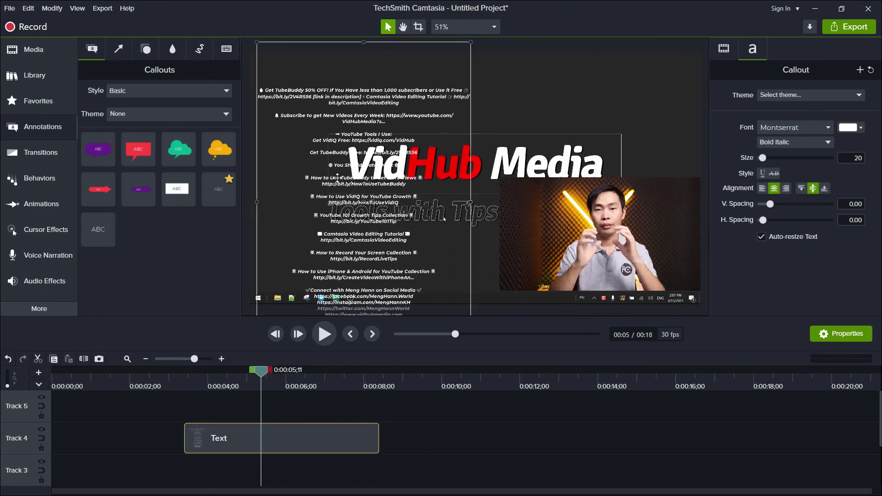
pyautogui.moveTo(545, 193); pyautogui.dragTo(334, 178)
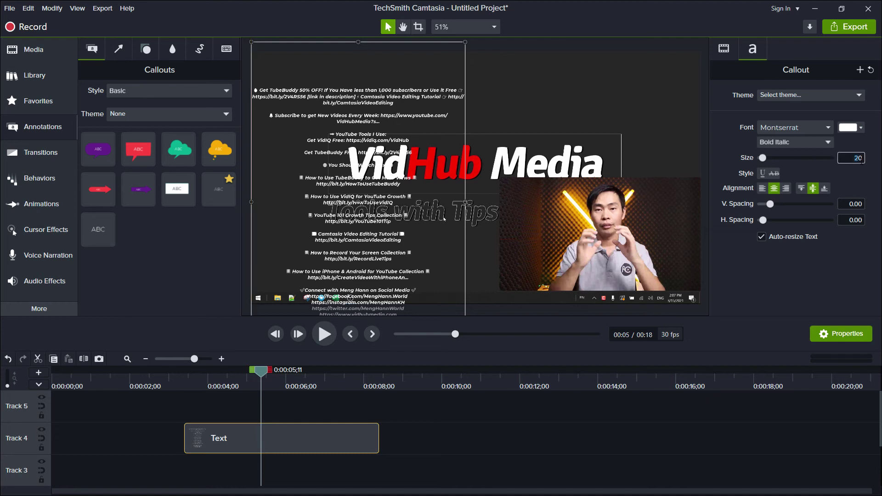
pyautogui.write('30')
pyautogui.write('29')
pyautogui.press('Return')
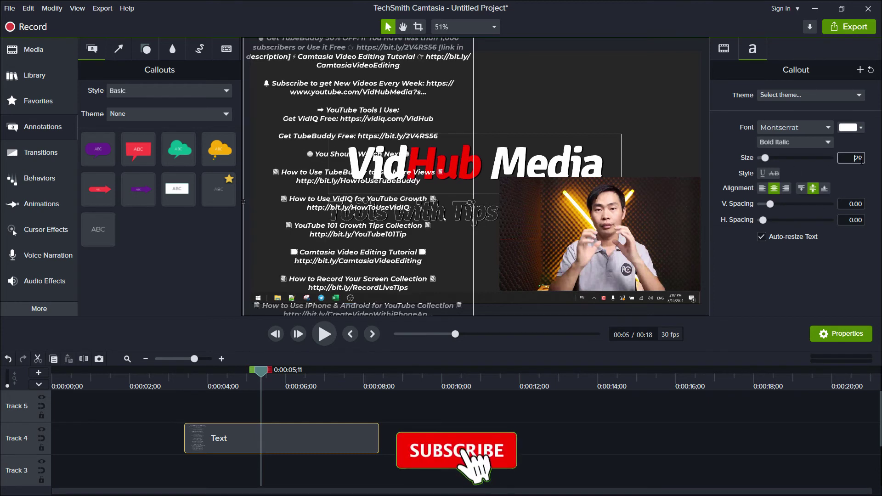
pyautogui.moveTo(311, 171); pyautogui.dragTo(316, 191)
pyautogui.write('409')
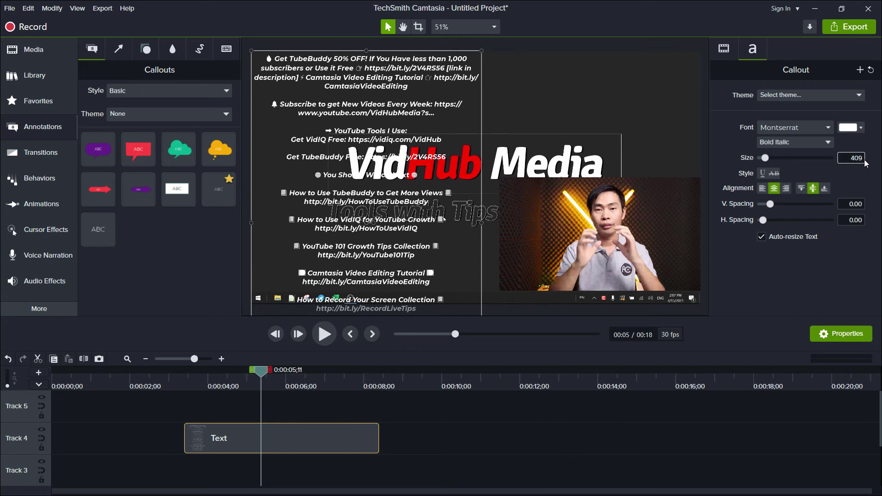
pyautogui.press('BackSpace')
pyautogui.write('50')
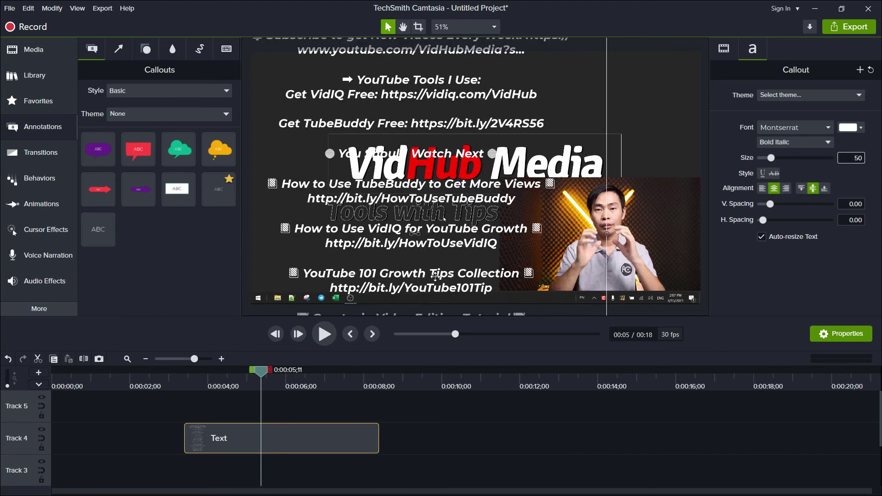
# Widen the text box to the canvas edge and move it down toward the bottom.
pyautogui.moveTo(437, 275); pyautogui.dragTo(640, 236)
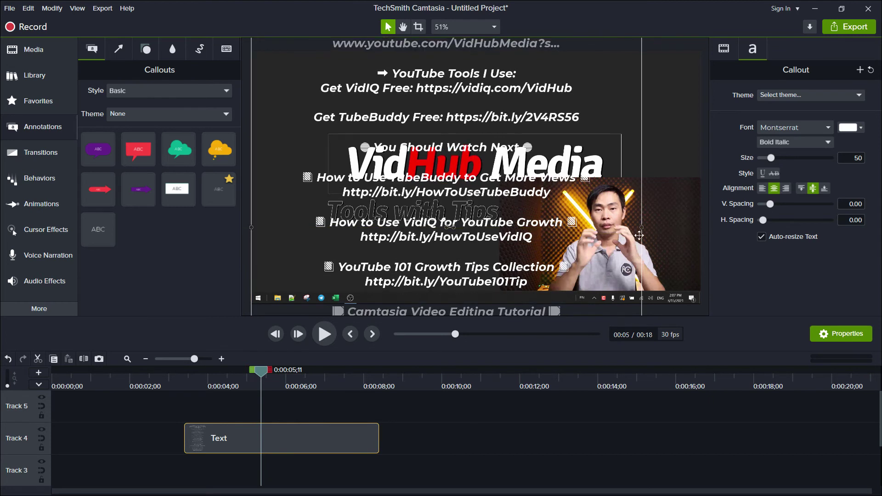
pyautogui.moveTo(642, 227); pyautogui.dragTo(701, 227)
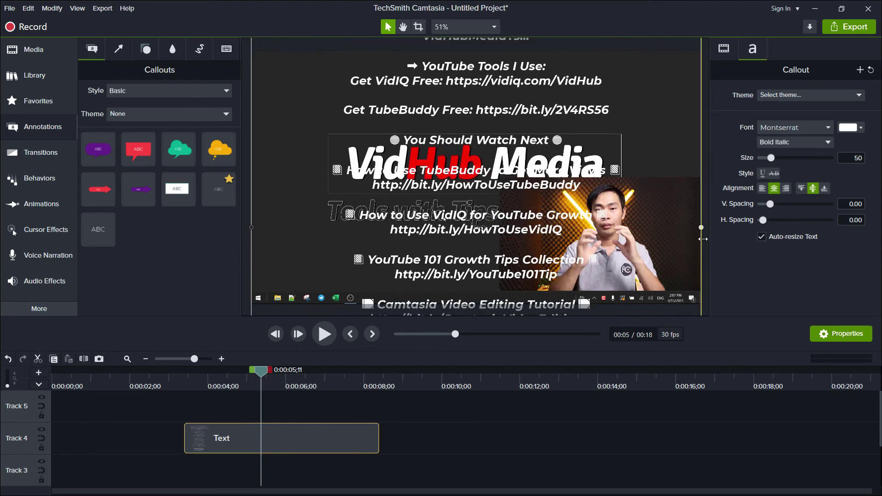
pyautogui.moveTo(454, 168); pyautogui.dragTo(473, 241)
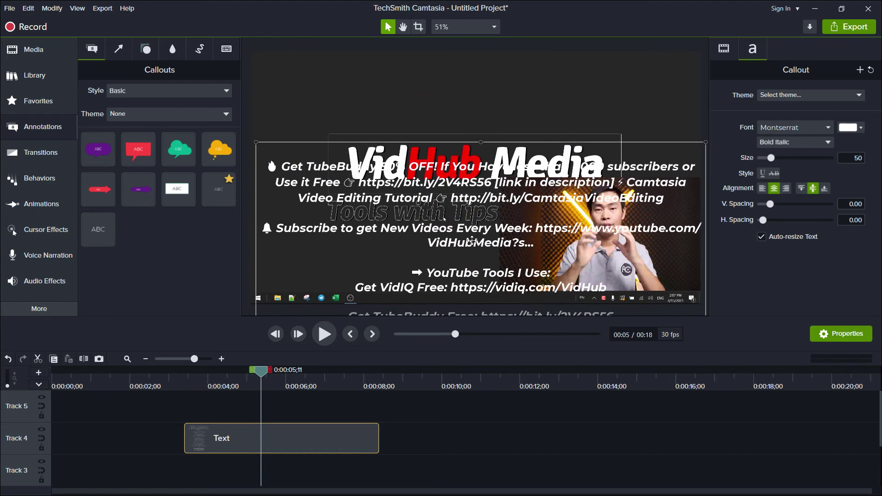
pyautogui.moveTo(469, 164)
pyautogui.mouseDown()
pyautogui.moveTo(466, 257)
pyautogui.moveTo(473, 252)
pyautogui.moveTo(476, 274)
pyautogui.moveTo(462, 163)
pyautogui.moveTo(485, 260)
pyautogui.moveTo(476, 50)
pyautogui.mouseUp()
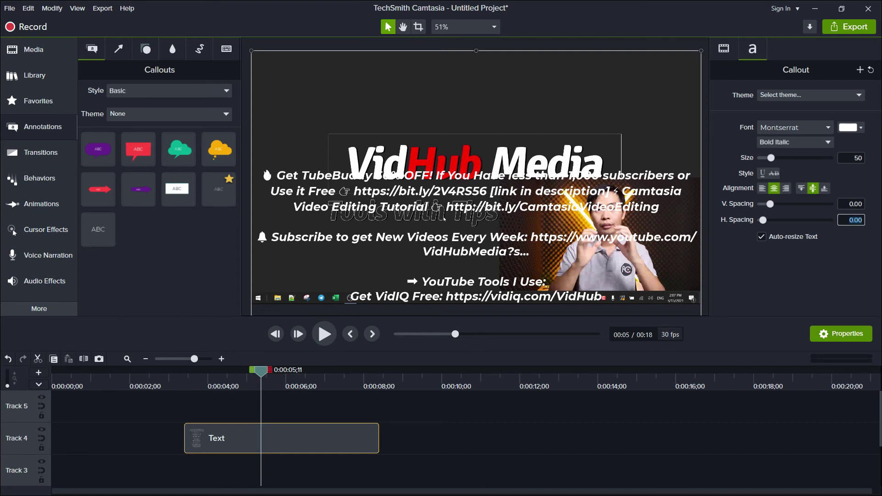
# Set line spacing to 1.00, move the credits text to the bottom edge, and extend its clip to 0:18.
pyautogui.hotkey('shift', 'Tab')
pyautogui.write('30')
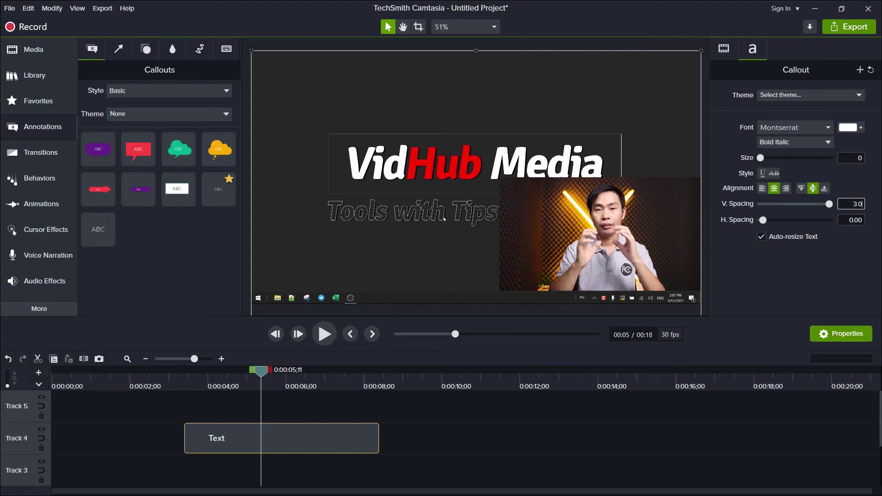
pyautogui.write('1')
pyautogui.press('Return')
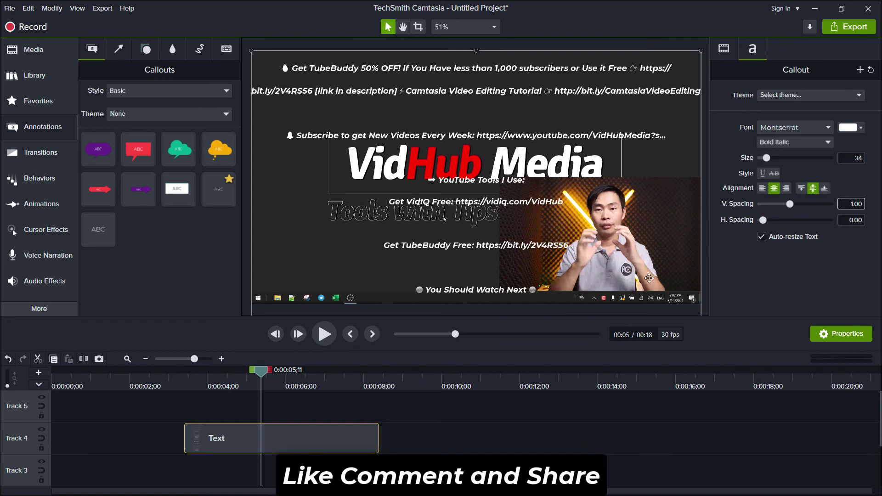
pyautogui.moveTo(459, 111); pyautogui.dragTo(463, 275)
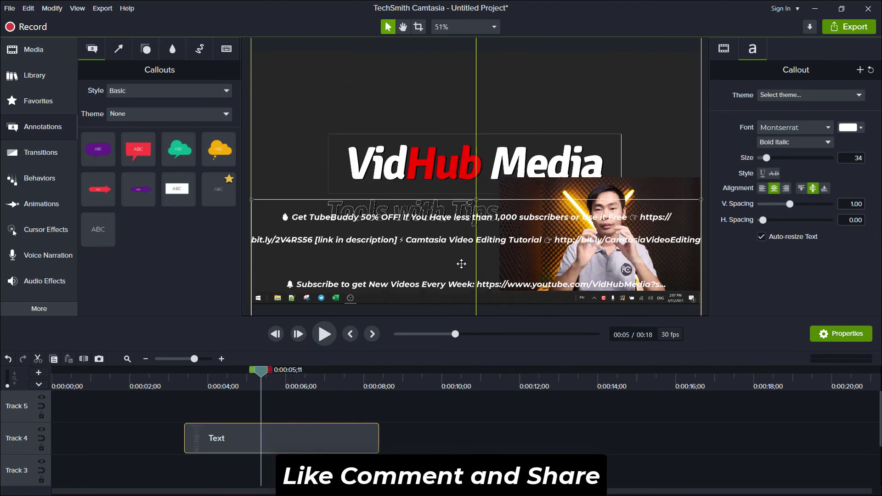
pyautogui.moveTo(462, 275); pyautogui.dragTo(473, 322)
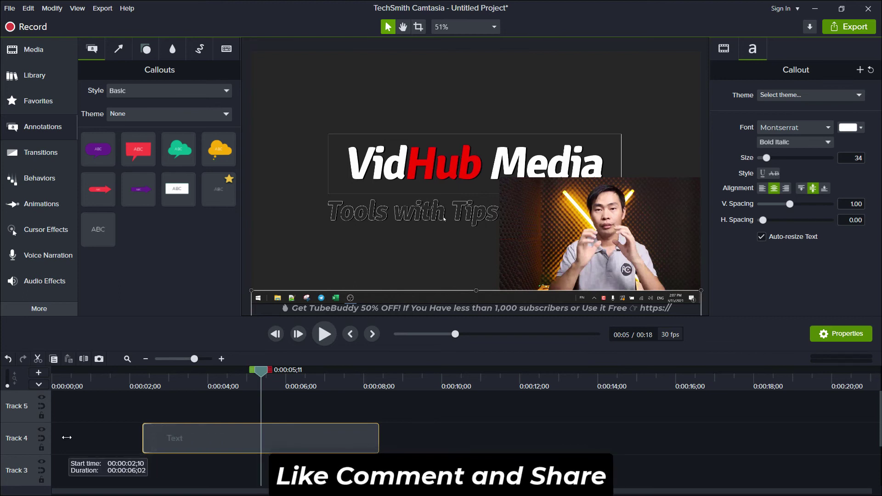
pyautogui.moveTo(184, 436); pyautogui.dragTo(54, 440)
pyautogui.scroll(-2, 535, 439)
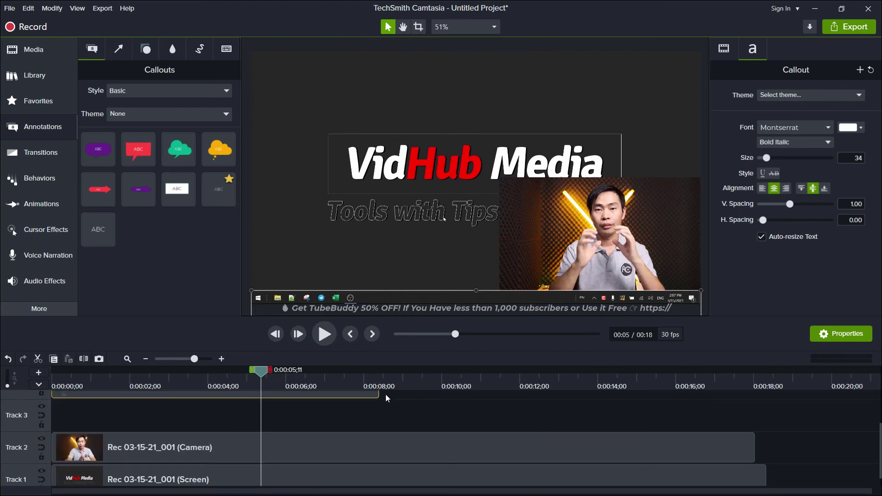
pyautogui.moveTo(378, 393); pyautogui.dragTo(754, 395)
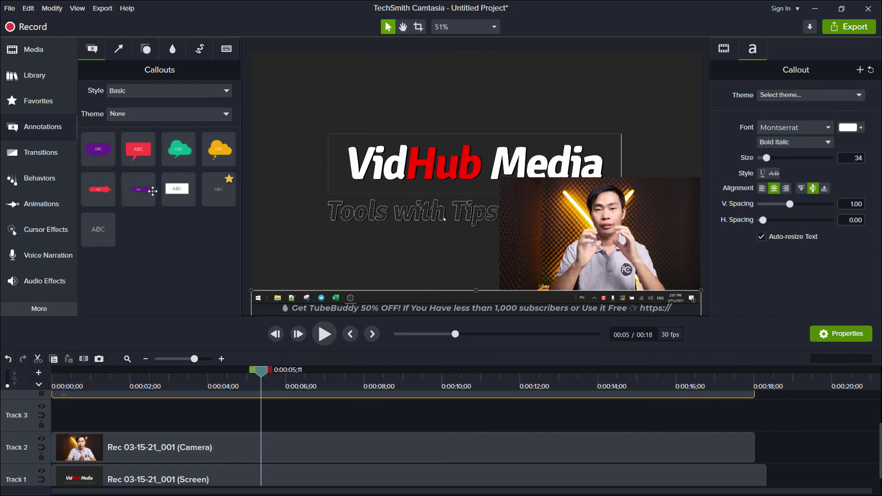
pyautogui.moveTo(165, 146); pyautogui.dragTo(179, 189)
# Place a black rectangle shape on the timeline, its clip lasting until about 0:18.
pyautogui.click(145, 50)
pyautogui.moveTo(177, 148)
pyautogui.mouseDown()
pyautogui.moveTo(130, 341)
pyautogui.moveTo(186, 413)
pyautogui.mouseUp()
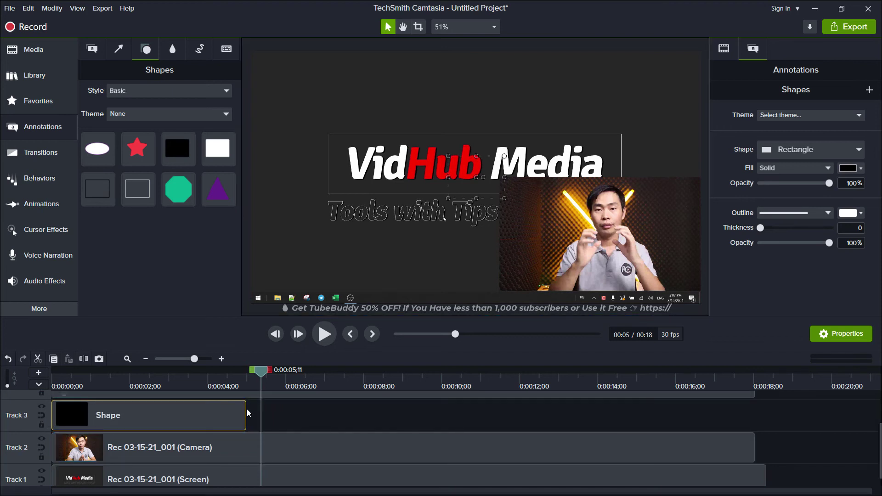
pyautogui.moveTo(246, 412); pyautogui.dragTo(752, 394)
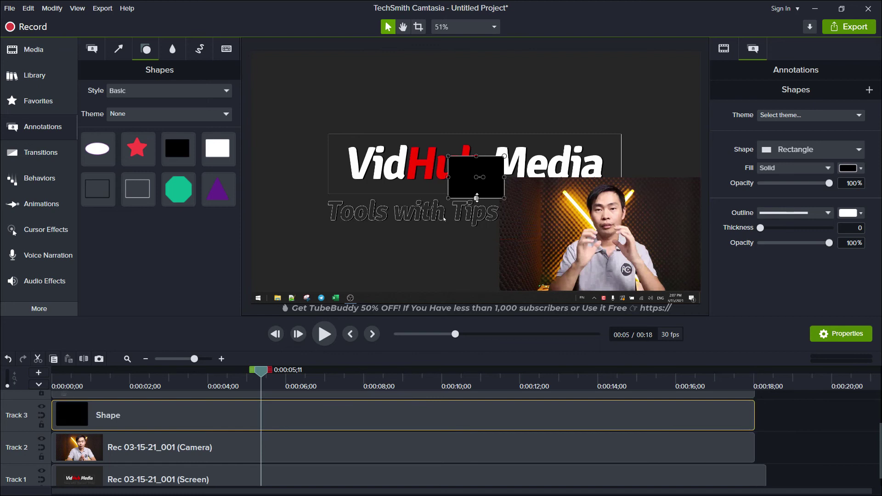
# Stretch the rectangle to fill the whole canvas and lower its fill opacity to 90%.
pyautogui.moveTo(476, 198)
pyautogui.mouseDown()
pyautogui.moveTo(461, 310)
pyautogui.moveTo(462, 302)
pyautogui.mouseUp()
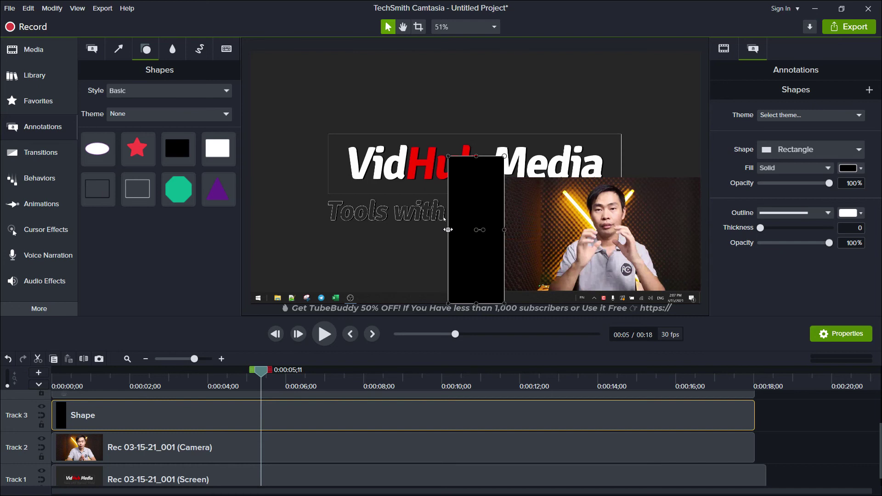
pyautogui.moveTo(448, 230); pyautogui.dragTo(251, 229)
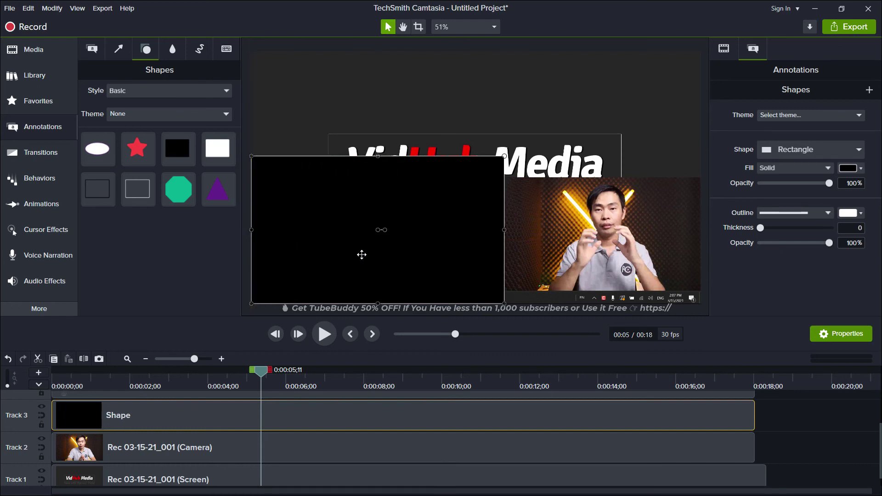
pyautogui.moveTo(505, 230); pyautogui.dragTo(701, 231)
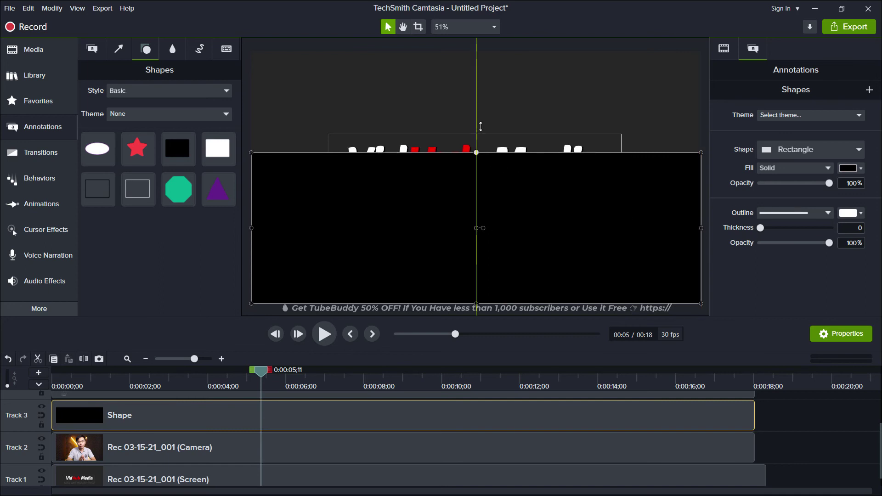
pyautogui.moveTo(479, 156); pyautogui.dragTo(476, 50)
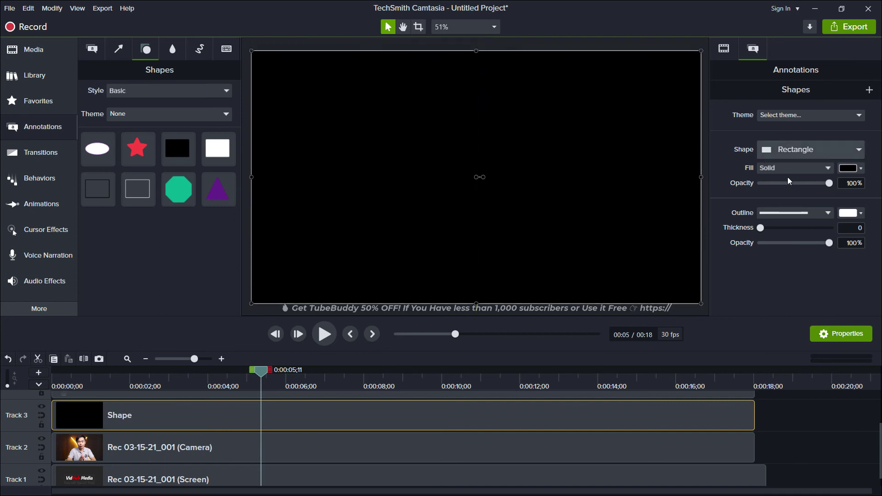
pyautogui.moveTo(829, 183)
pyautogui.mouseDown()
pyautogui.moveTo(817, 184)
pyautogui.moveTo(827, 187)
pyautogui.mouseUp()
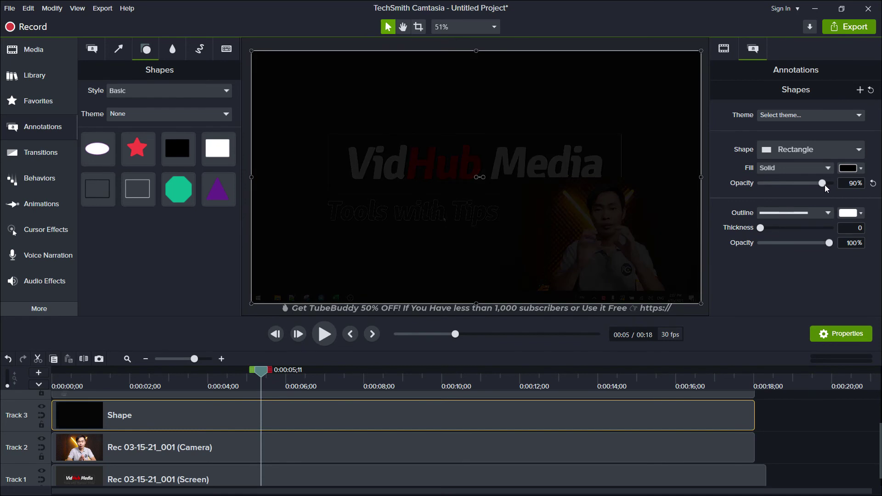
pyautogui.click(801, 441)
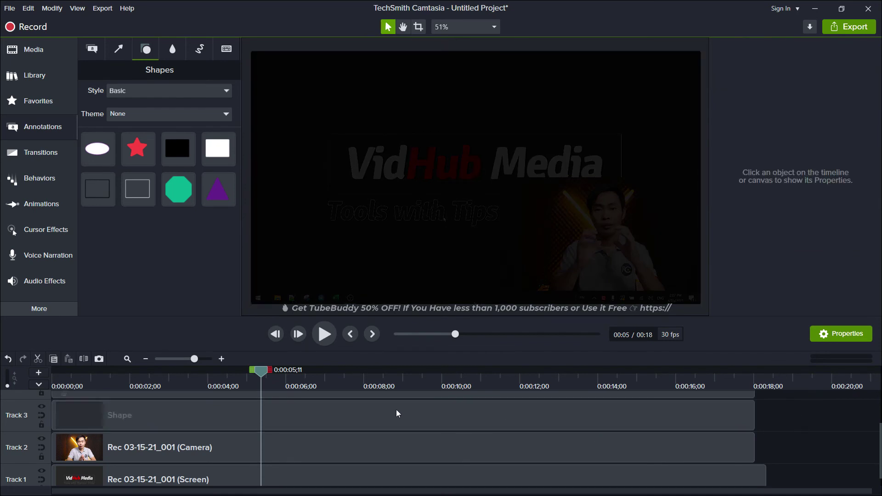
pyautogui.scroll(2, 397, 409)
# Add a Custom animation to the credits text clip.
pyautogui.moveTo(264, 372)
pyautogui.mouseDown()
pyautogui.moveTo(33, 408)
pyautogui.moveTo(193, 408)
pyautogui.moveTo(132, 414)
pyautogui.mouseUp()
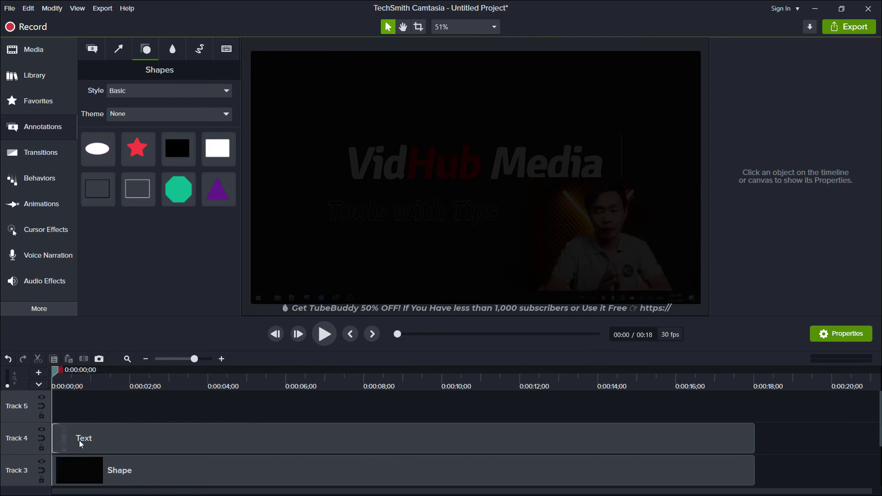
pyautogui.click(80, 441)
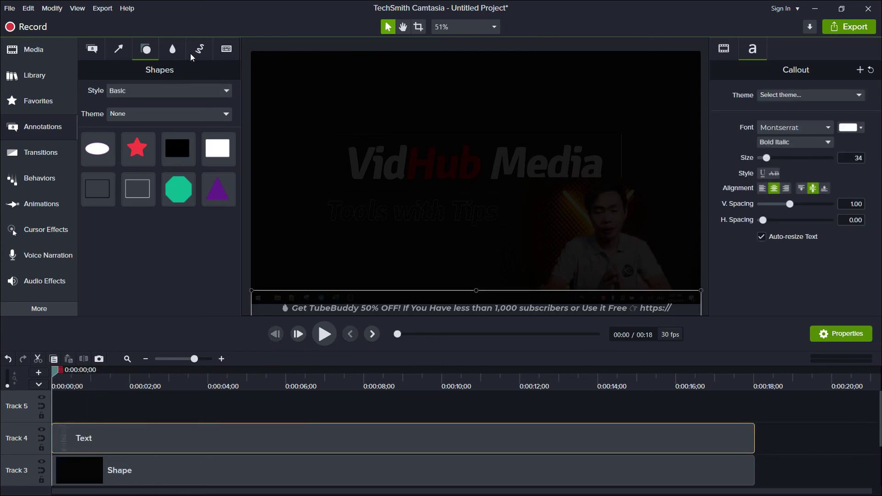
pyautogui.click(42, 204)
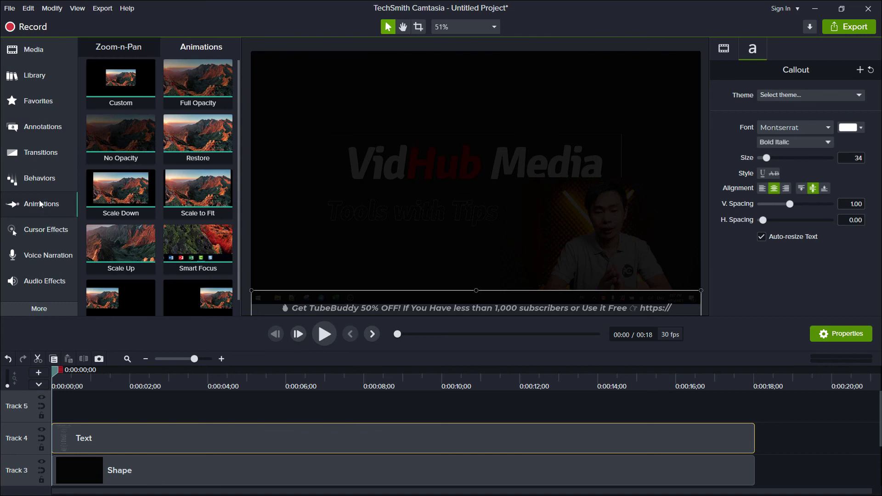
pyautogui.moveTo(121, 83)
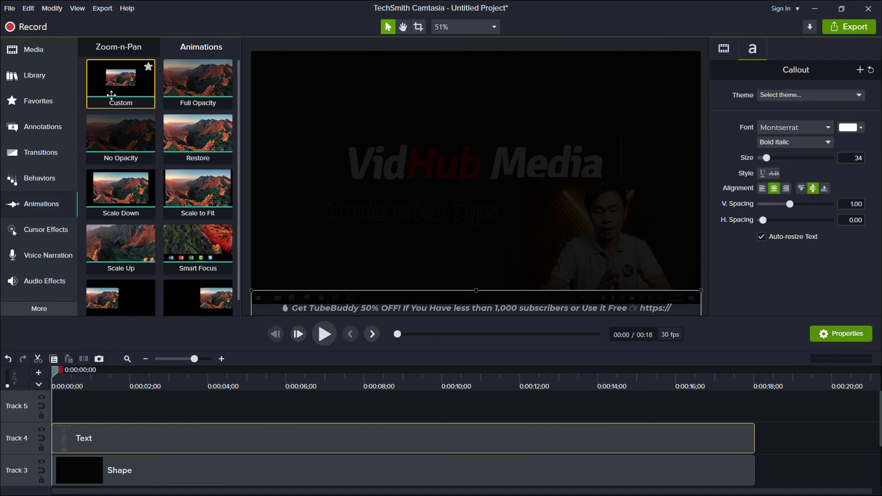
pyautogui.moveTo(121, 83); pyautogui.dragTo(63, 440)
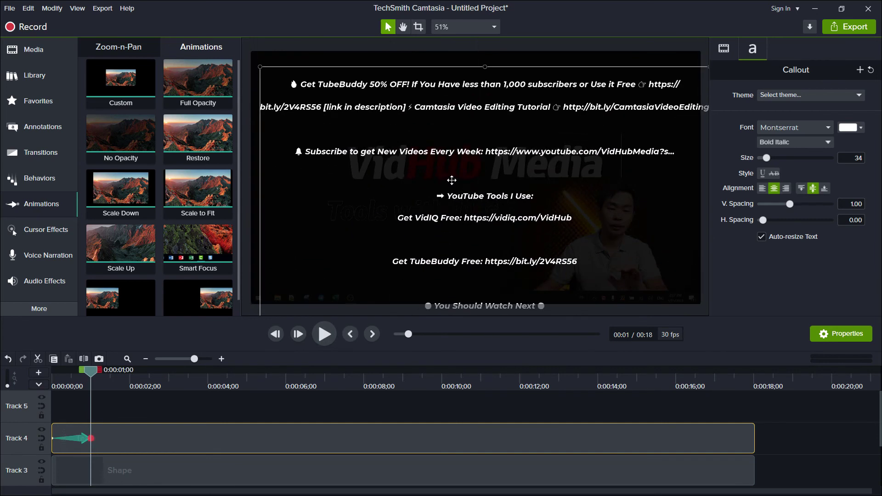
# Move the credits text upward until it sits above the top of the frame.
pyautogui.moveTo(449, 270); pyautogui.dragTo(448, 209)
pyautogui.moveTo(441, 289); pyautogui.dragTo(436, 214)
pyautogui.moveTo(441, 257); pyautogui.dragTo(444, 135)
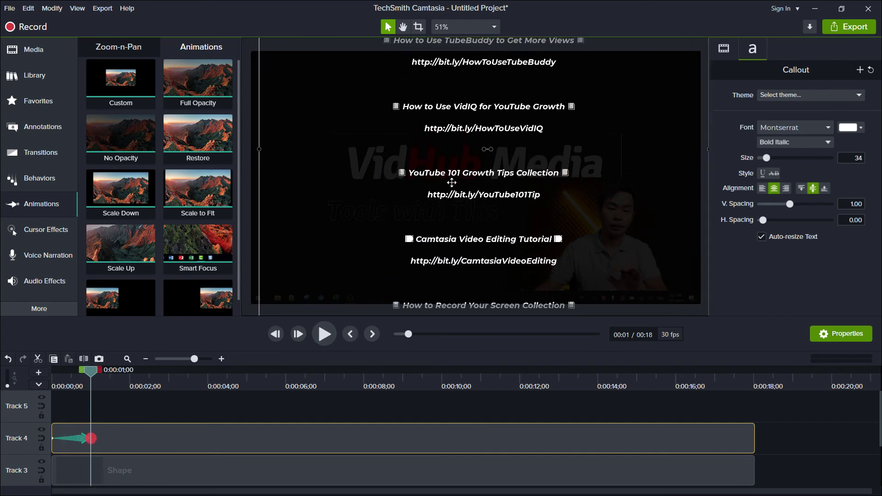
pyautogui.moveTo(454, 217); pyautogui.dragTo(455, 83)
pyautogui.moveTo(451, 281); pyautogui.dragTo(450, 159)
pyautogui.moveTo(438, 215)
pyautogui.mouseDown()
pyautogui.moveTo(449, 206)
pyautogui.moveTo(448, 119)
pyautogui.moveTo(437, 26)
pyautogui.mouseUp()
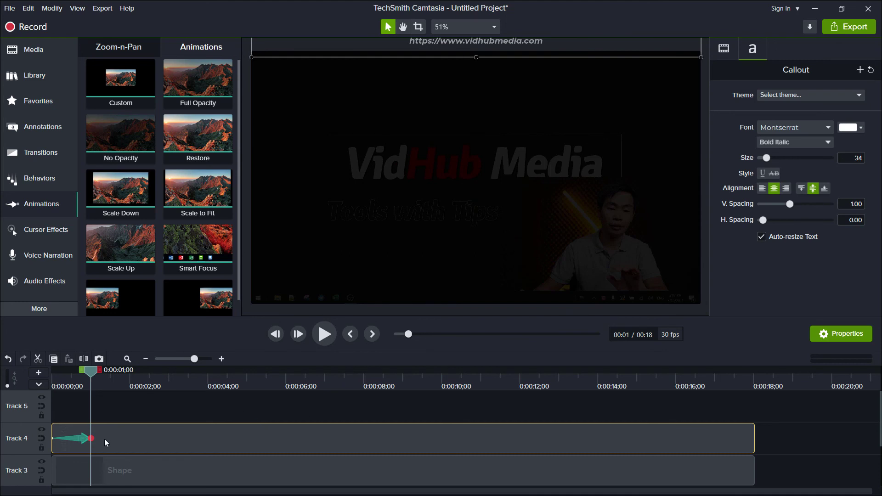
# Stretch the upward scroll across the whole clip, then play from 0:00 and check around 0:07.
pyautogui.moveTo(102, 440)
pyautogui.mouseDown()
pyautogui.moveTo(388, 467)
pyautogui.moveTo(566, 467)
pyautogui.moveTo(561, 396)
pyautogui.moveTo(43, 389)
pyautogui.moveTo(340, 430)
pyautogui.moveTo(565, 445)
pyautogui.moveTo(753, 441)
pyautogui.mouseUp()
pyautogui.moveTo(756, 373)
pyautogui.mouseDown()
pyautogui.moveTo(251, 376)
pyautogui.moveTo(1, 393)
pyautogui.mouseUp()
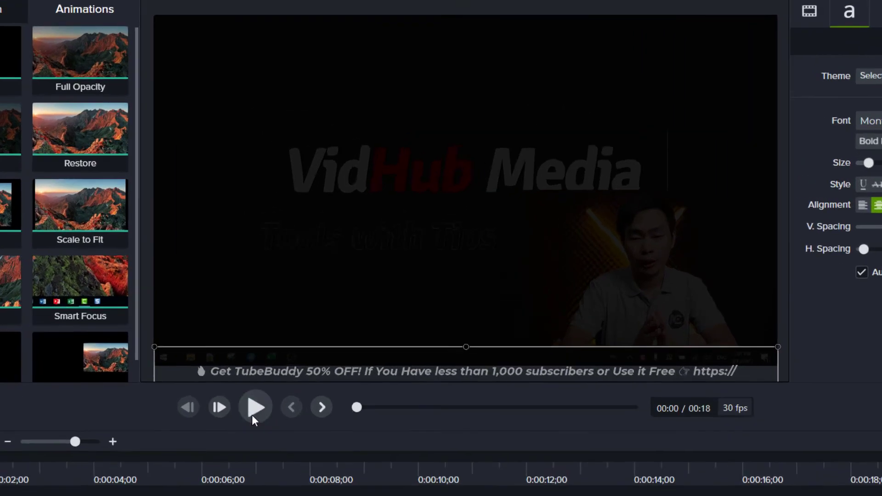
pyautogui.click(324, 335)
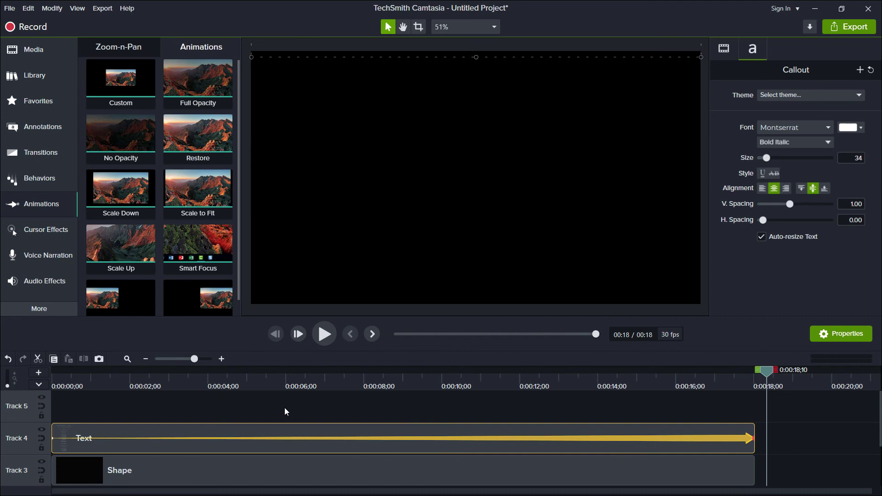
pyautogui.click(333, 366)
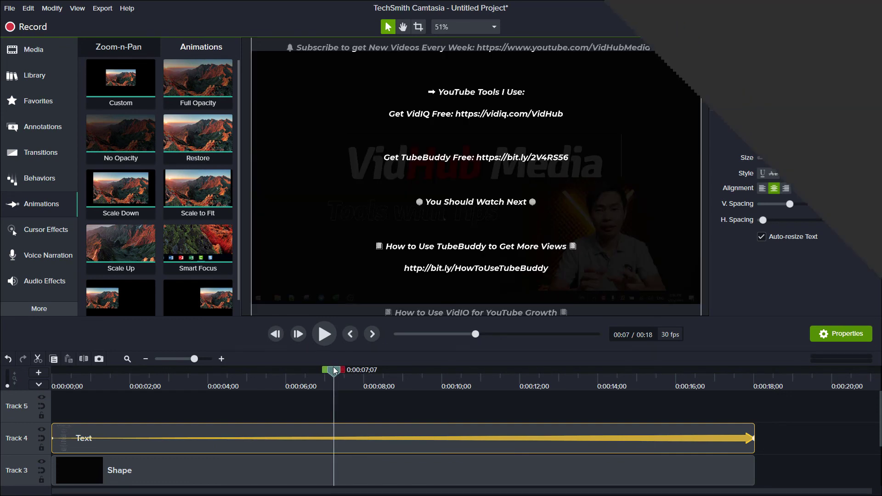